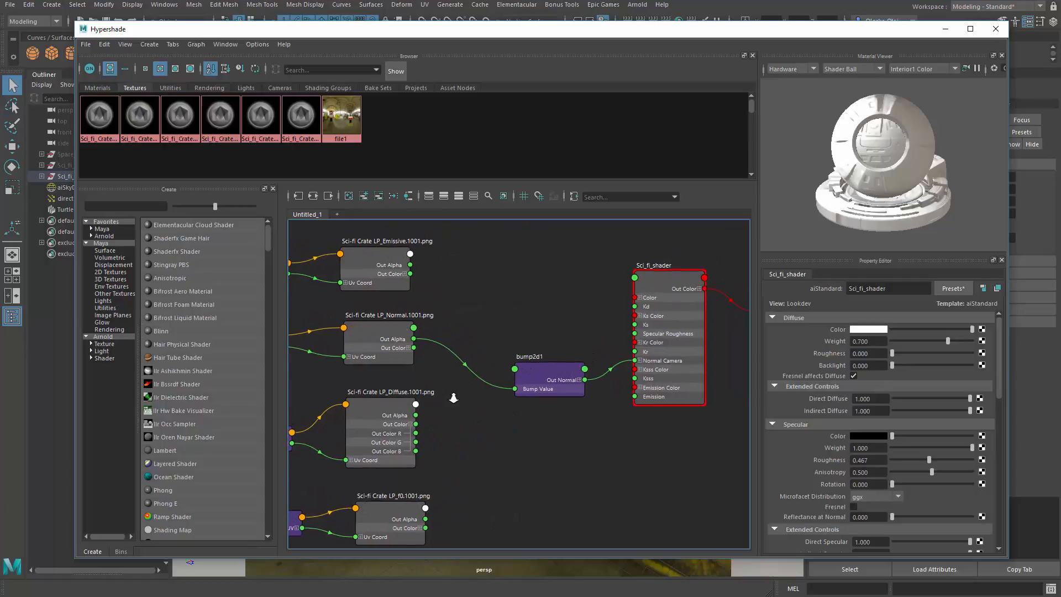
Connect the Diffuse texture's Out Color to the Color input of the Sci_fi_shader node
{"action": "left_click", "coordinate": [387, 434]}
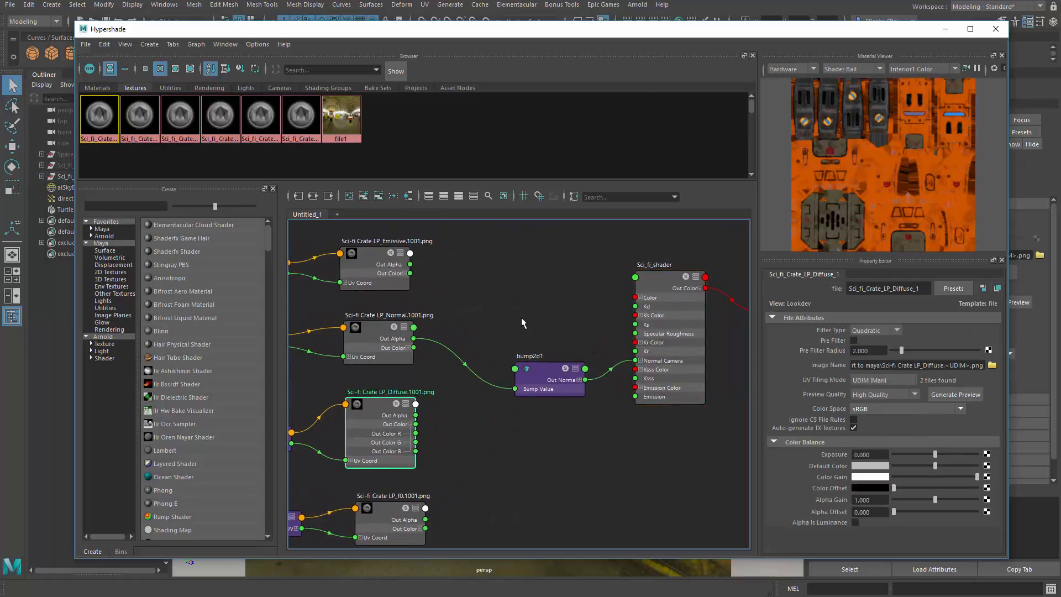
{"action": "middle_click_drag", "start_coordinate": [522, 322], "coordinate": [505, 327], "text": "alt"}
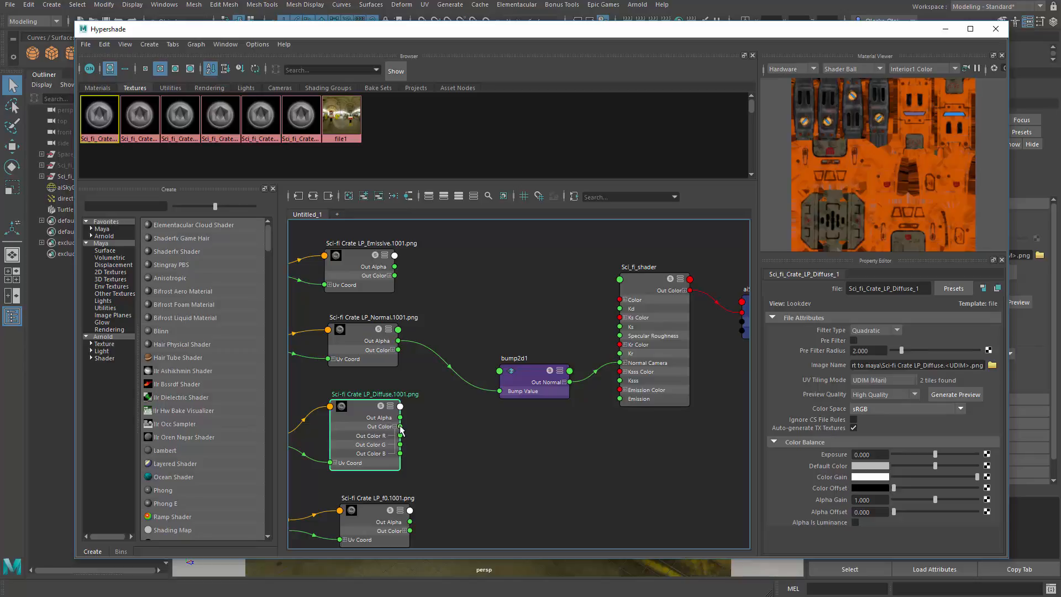
{"action": "left_click_drag", "start_coordinate": [401, 427], "coordinate": [625, 301]}
Reposition the Specular texture node and connect its Out Color to the Specular color of Sci_fi_shader
{"action": "middle_click_drag", "start_coordinate": [492, 281], "coordinate": [520, 350], "text": "alt"}
{"action": "scroll", "coordinate": [509, 303], "scroll_direction": "down", "scroll_amount": 2}
{"action": "scroll", "coordinate": [547, 305], "scroll_direction": "up", "scroll_amount": 1}
{"action": "scroll", "coordinate": [542, 317], "scroll_direction": "up", "scroll_amount": 1}
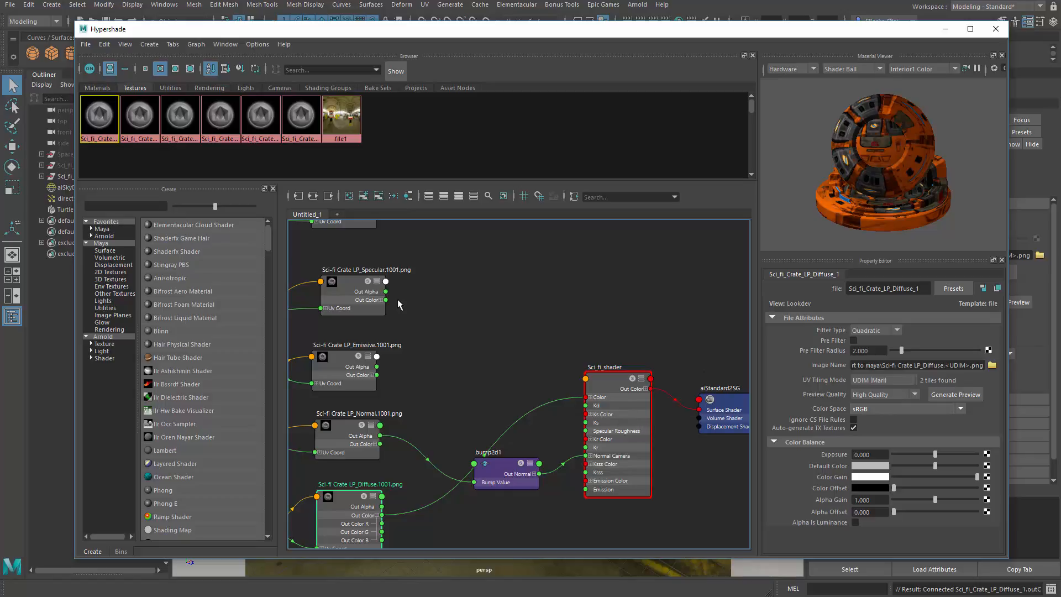
{"action": "left_click_drag", "start_coordinate": [352, 287], "coordinate": [346, 281]}
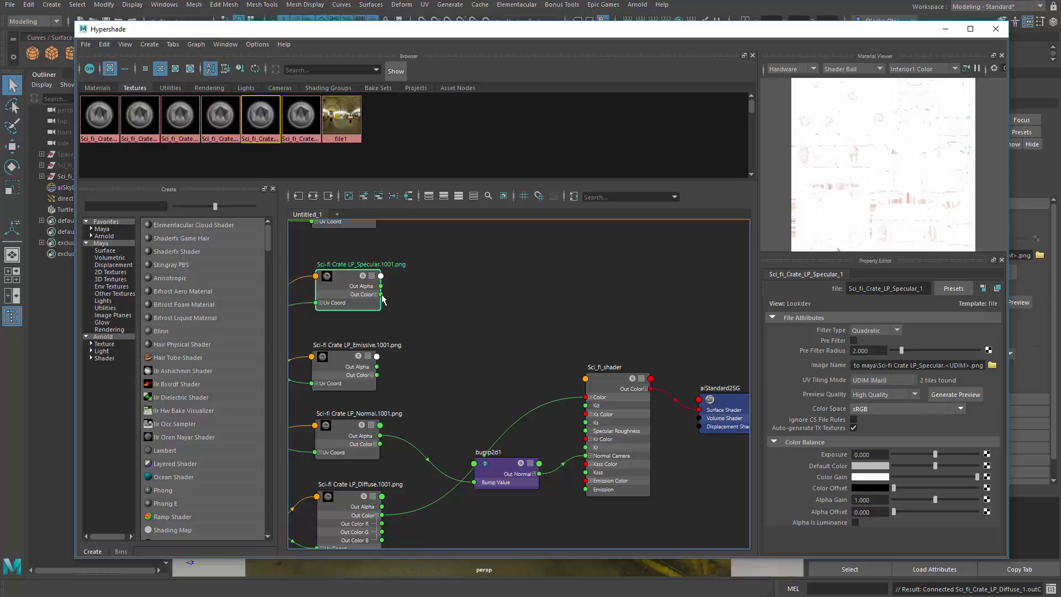
{"action": "left_click_drag", "start_coordinate": [381, 294], "coordinate": [341, 277]}
{"action": "left_click", "coordinate": [619, 398]}
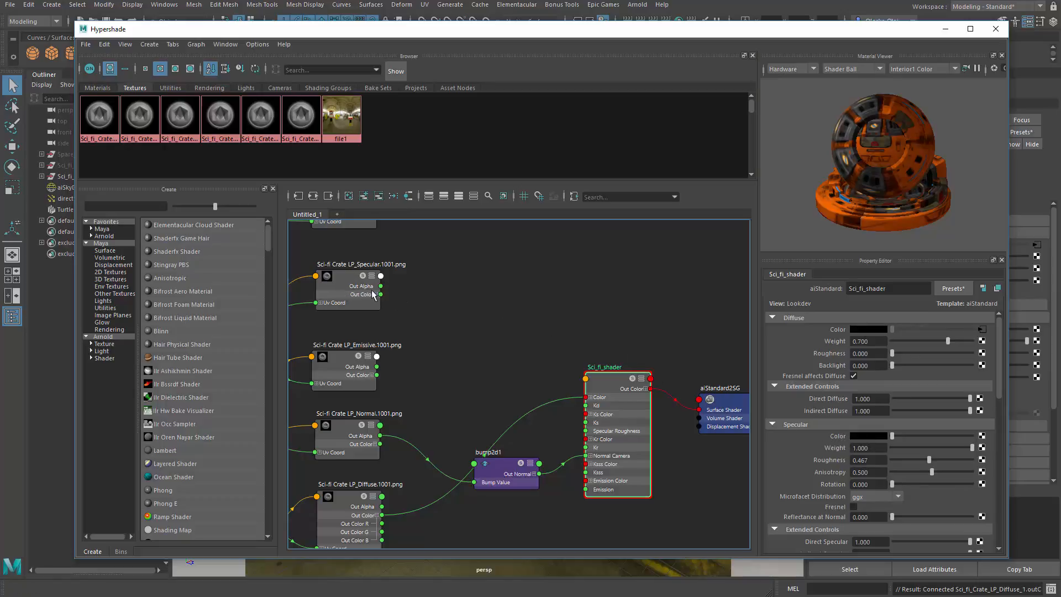
{"action": "left_click_drag", "start_coordinate": [343, 279], "coordinate": [368, 290]}
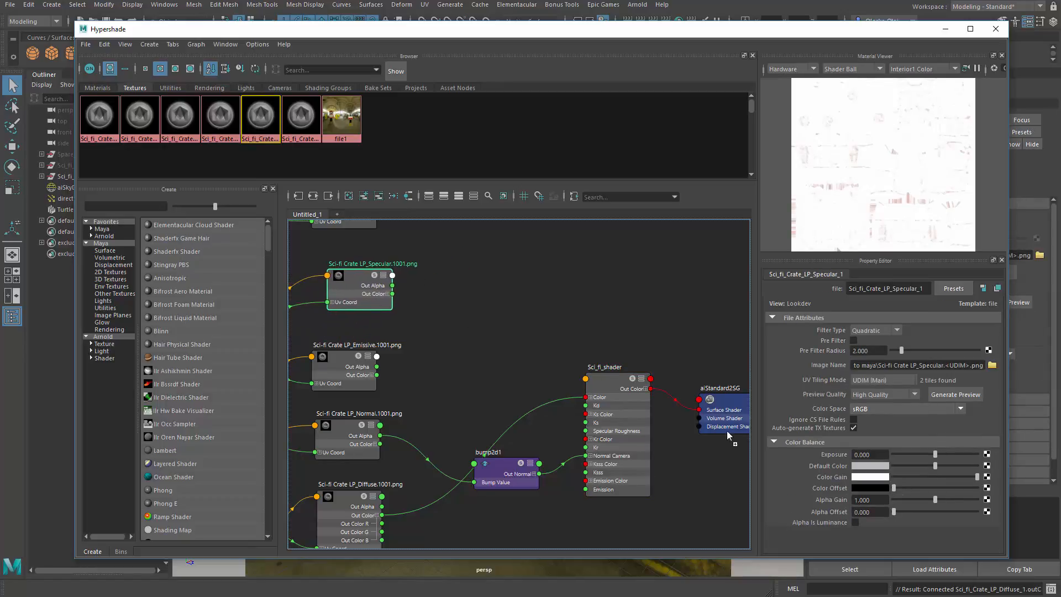
{"action": "right_click", "coordinate": [369, 278]}
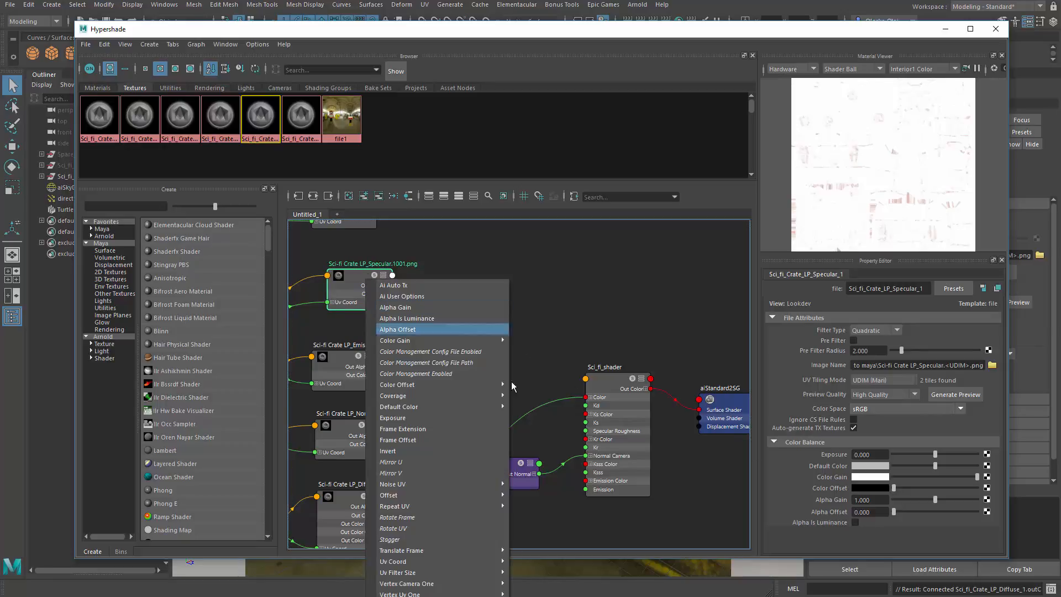
{"action": "left_click", "coordinate": [604, 329]}
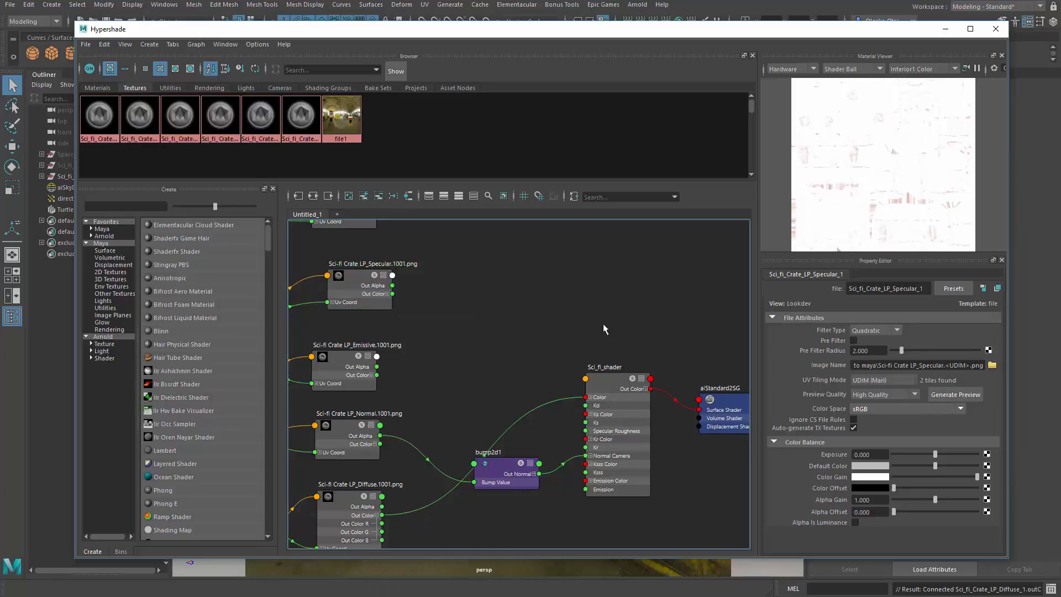
{"action": "left_click", "coordinate": [617, 410]}
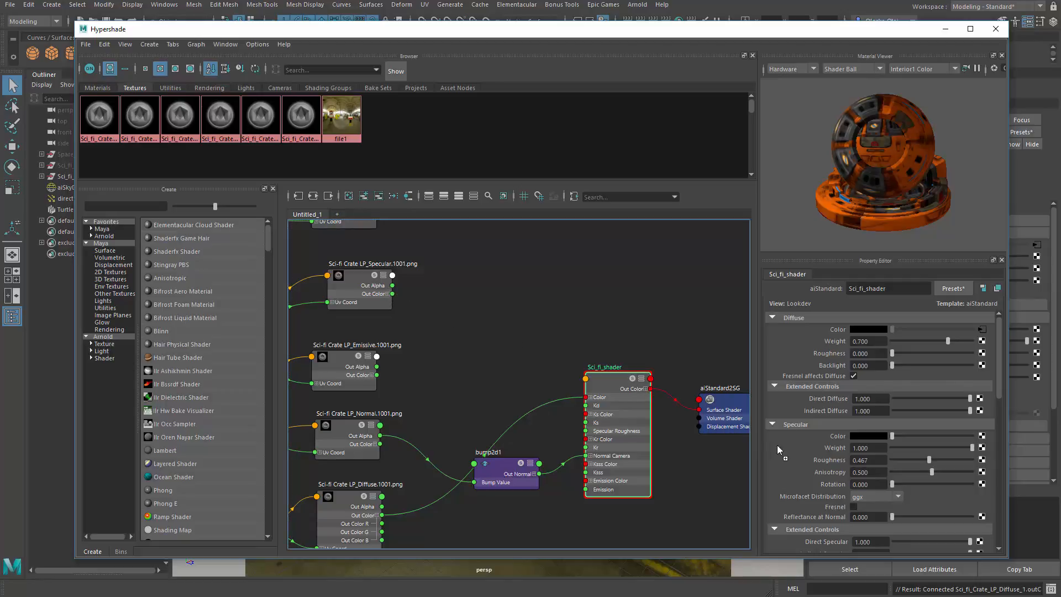
{"action": "left_click_drag", "start_coordinate": [847, 439], "coordinate": [847, 436]}
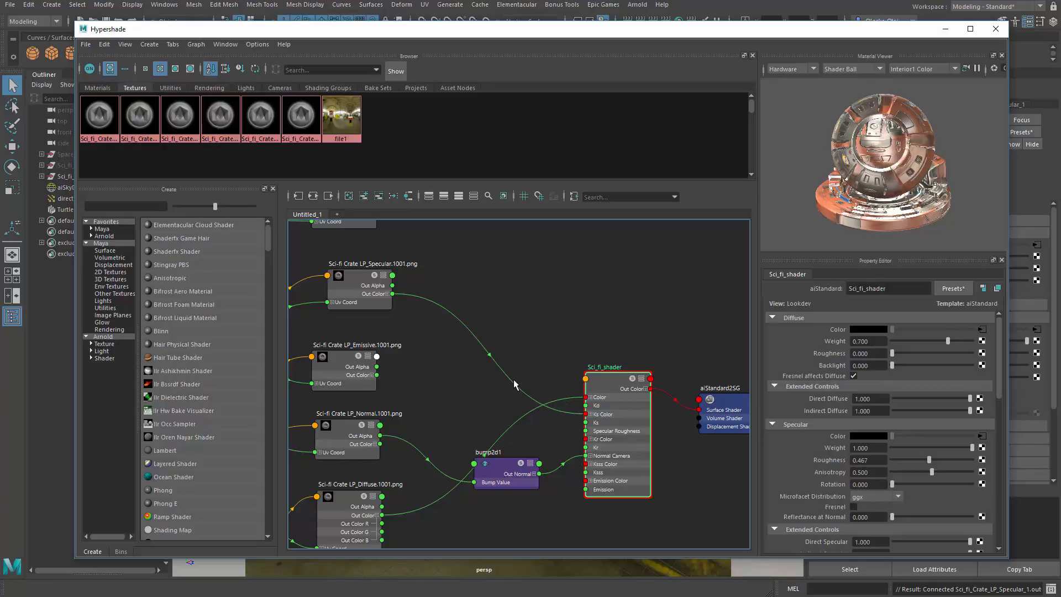
Move the Emissive texture node closer to the shader and connect it to the Emission color of Sci_fi_shader
{"action": "scroll", "coordinate": [958, 394], "scroll_direction": "down", "scroll_amount": 10}
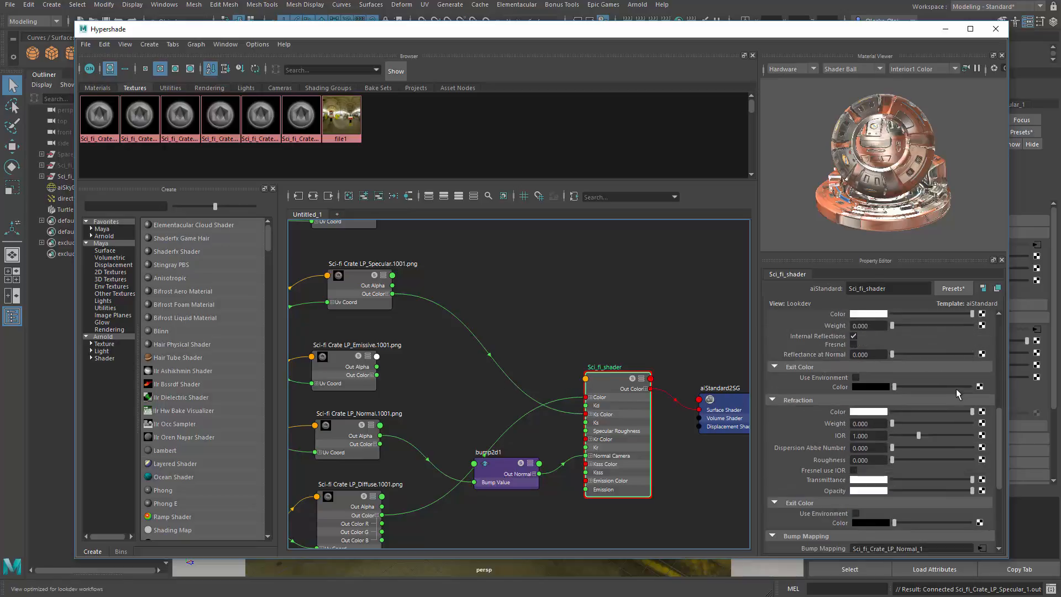
{"action": "scroll", "coordinate": [958, 393], "scroll_direction": "down", "scroll_amount": 5}
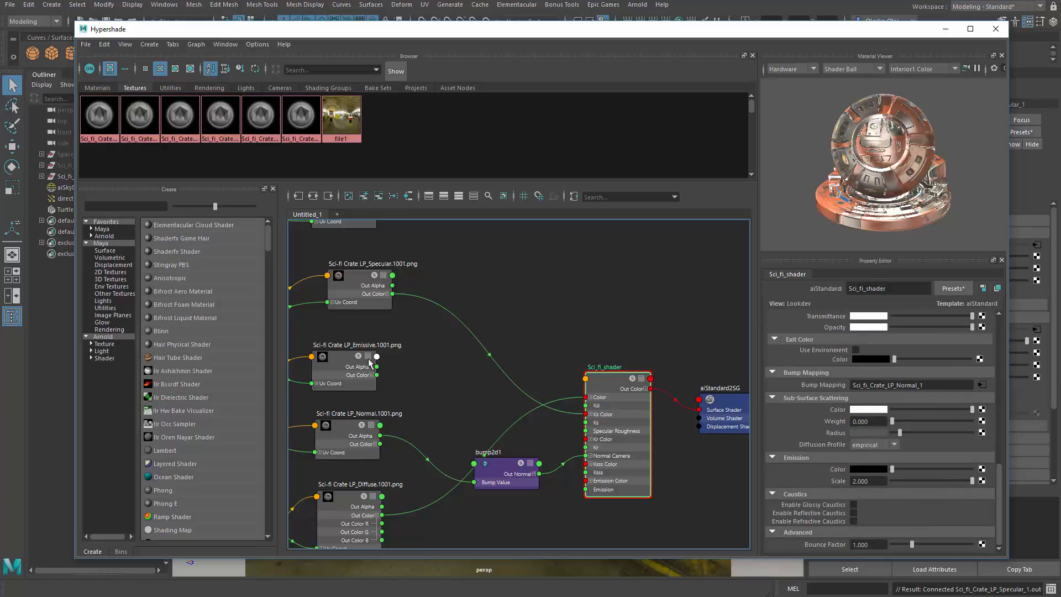
{"action": "mouse_move", "coordinate": [370, 363]}
{"action": "left_mouse_down"}
{"action": "mouse_move", "coordinate": [390, 358]}
{"action": "mouse_move", "coordinate": [373, 375]}
{"action": "left_mouse_up"}
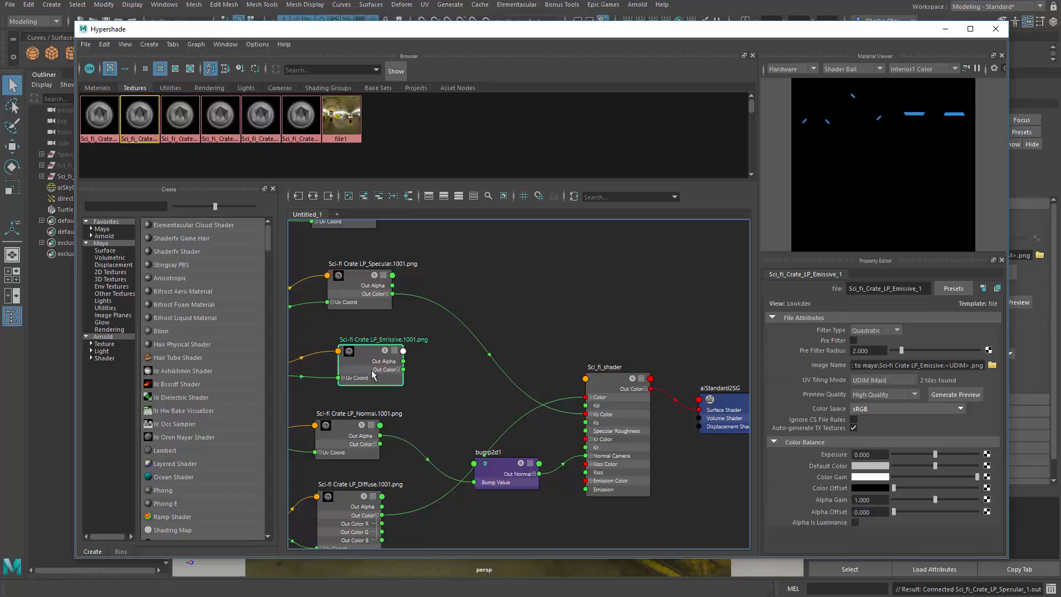
{"action": "left_click", "coordinate": [637, 428]}
{"action": "scroll", "coordinate": [936, 513], "scroll_direction": "up", "scroll_amount": 5}
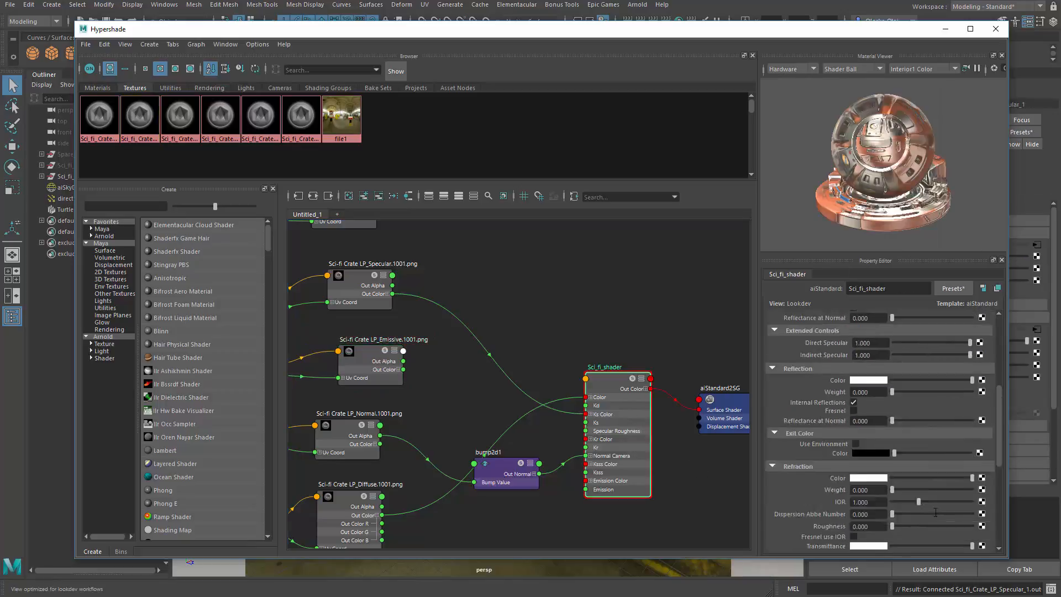
{"action": "scroll", "coordinate": [936, 512], "scroll_direction": "down", "scroll_amount": 5}
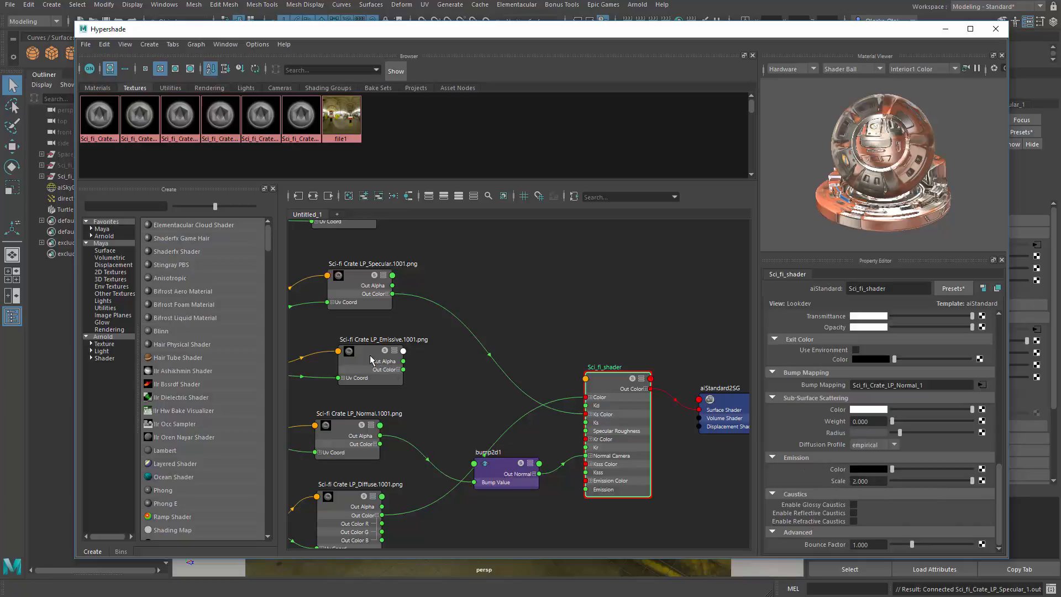
{"action": "middle_click_drag", "start_coordinate": [370, 355], "coordinate": [838, 474]}
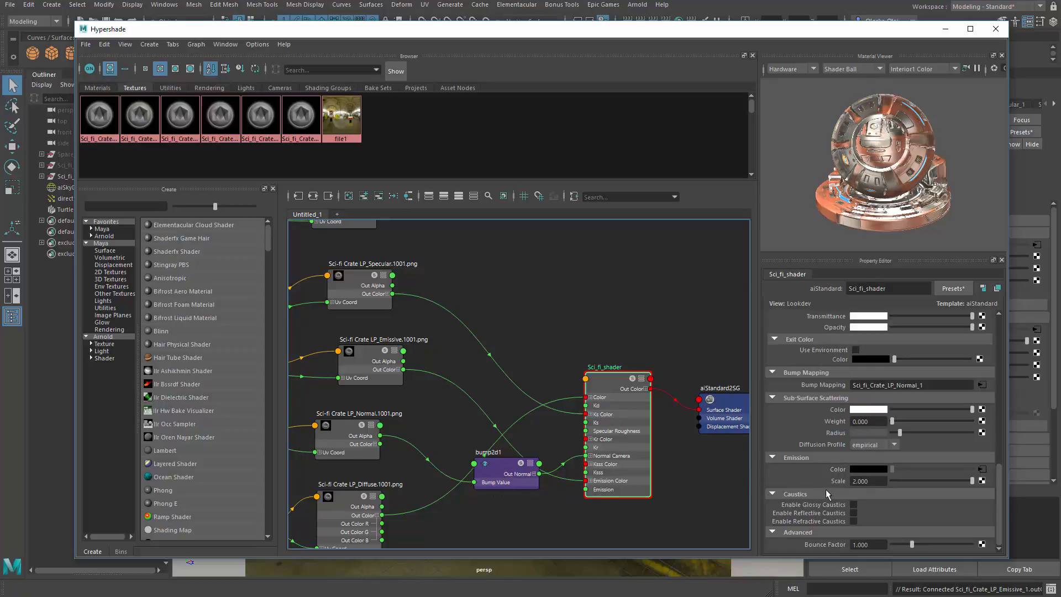
Compare the emission effect by setting the shader's Emission Scale to 0 and back to 2
{"action": "left_click", "coordinate": [862, 480]}
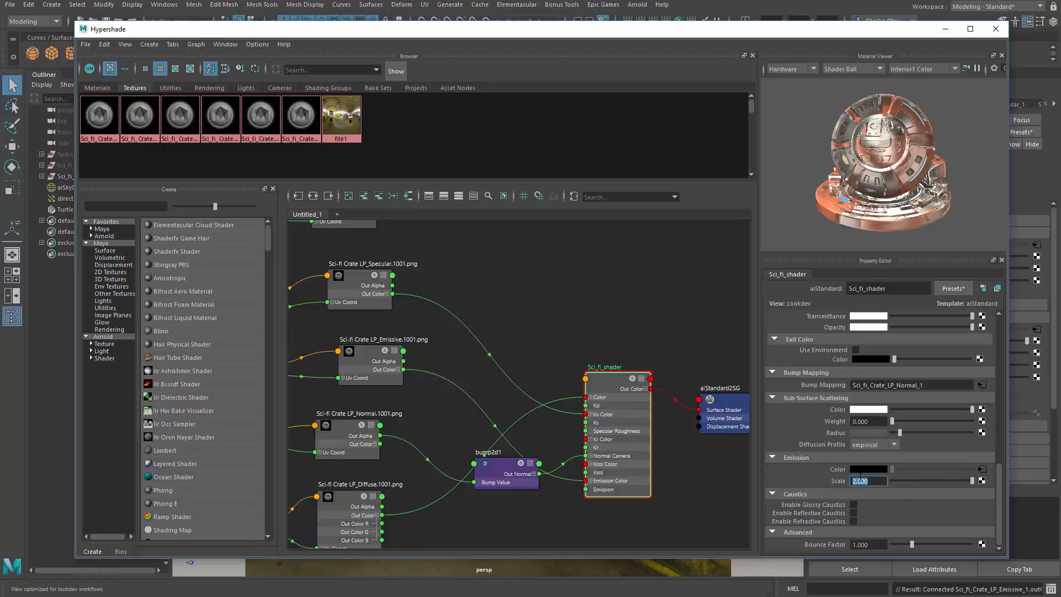
{"action": "type", "text": "0"}
{"action": "key", "text": "Return"}
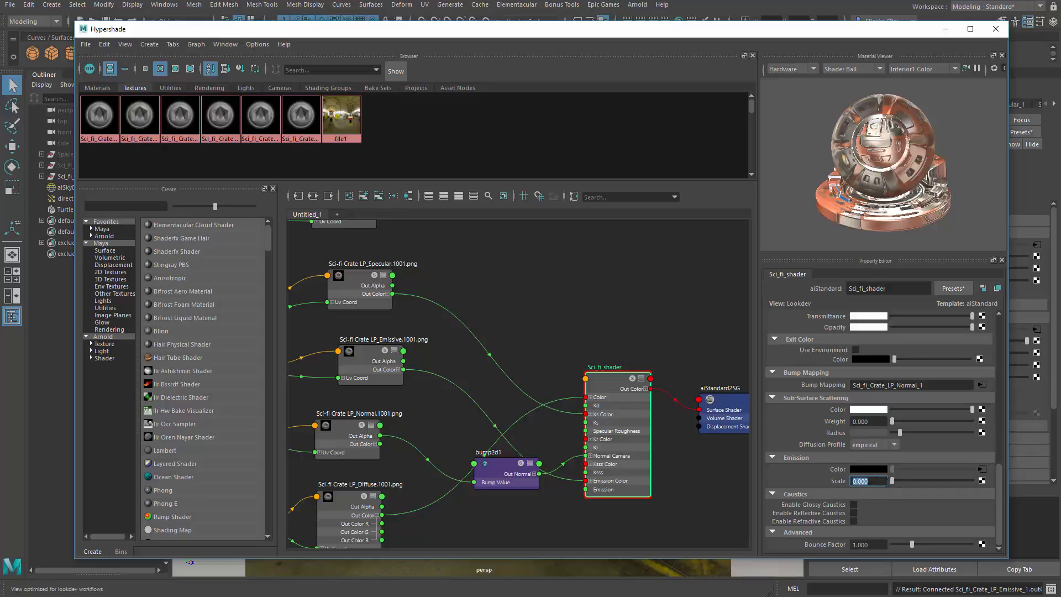
{"action": "type", "text": "2"}
{"action": "key", "text": "Return"}
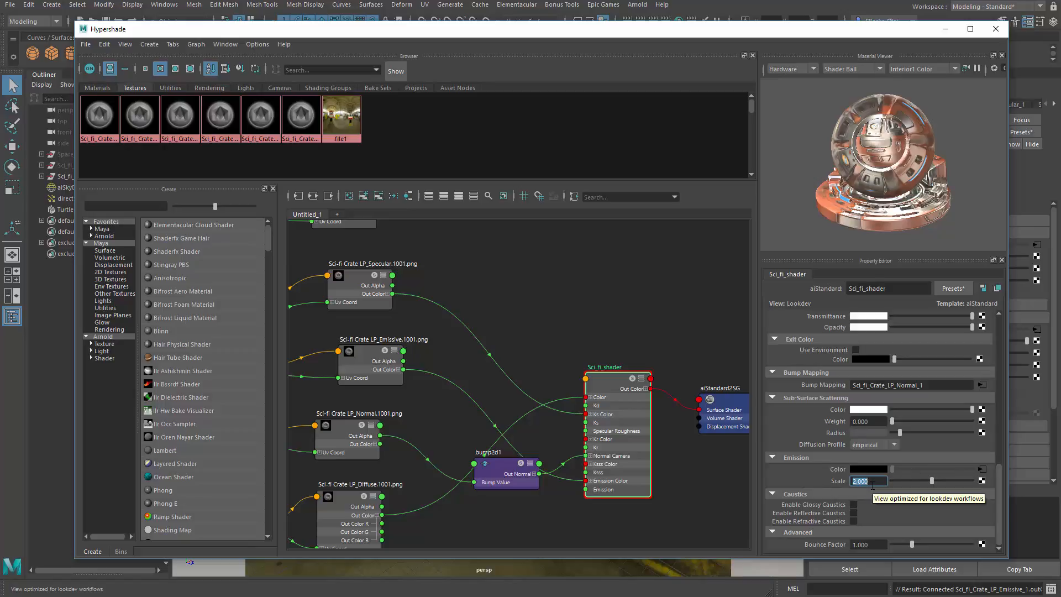
Examine the texture node network and its connections to Sci_fi_shader, up to the Roughness texture
{"action": "key", "text": "a"}
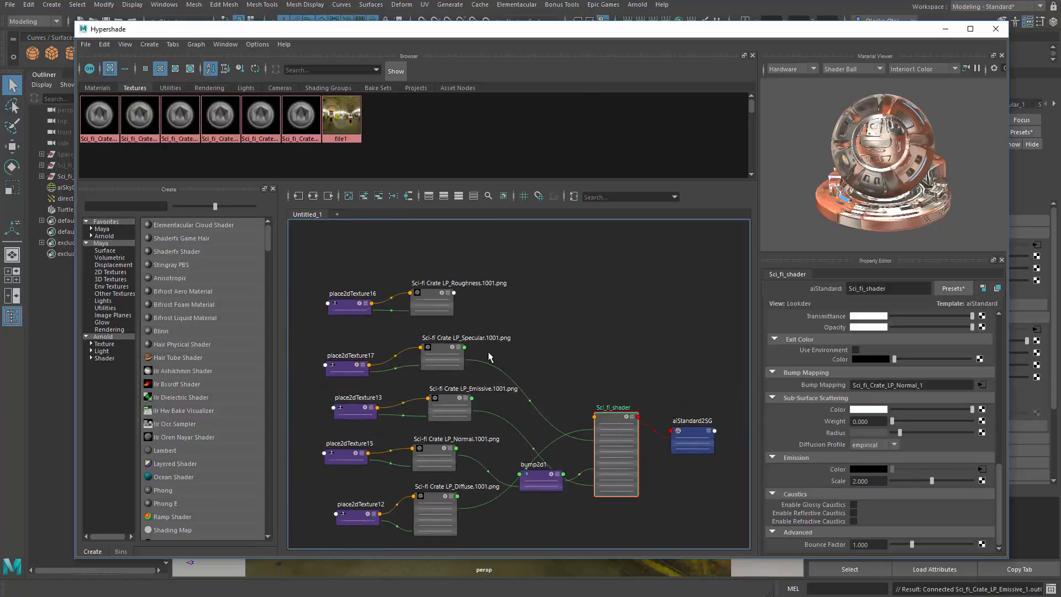
{"action": "scroll", "coordinate": [497, 353], "scroll_direction": "up", "scroll_amount": 2}
{"action": "middle_click_drag", "start_coordinate": [536, 413], "coordinate": [545, 304], "text": "alt"}
{"action": "mouse_move", "coordinate": [537, 437]}
{"action": "middle_mouse_down", "text": "alt"}
{"action": "mouse_move", "coordinate": [529, 324]}
{"action": "mouse_move", "coordinate": [534, 472]}
{"action": "middle_mouse_up", "text": "alt"}
{"action": "middle_click_drag", "start_coordinate": [529, 355], "coordinate": [536, 413], "text": "alt"}
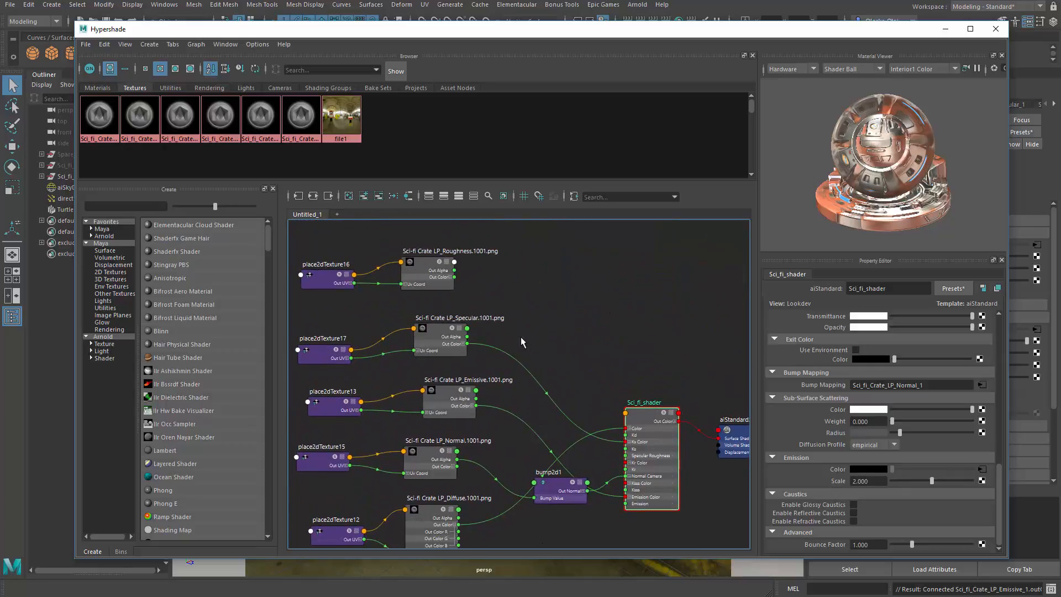
{"action": "scroll", "coordinate": [521, 337], "scroll_direction": "up", "scroll_amount": 2}
{"action": "mouse_move", "coordinate": [538, 363]}
{"action": "middle_mouse_down", "text": "alt"}
{"action": "mouse_move", "coordinate": [544, 389]}
{"action": "mouse_move", "coordinate": [530, 386]}
{"action": "middle_mouse_up", "text": "alt"}
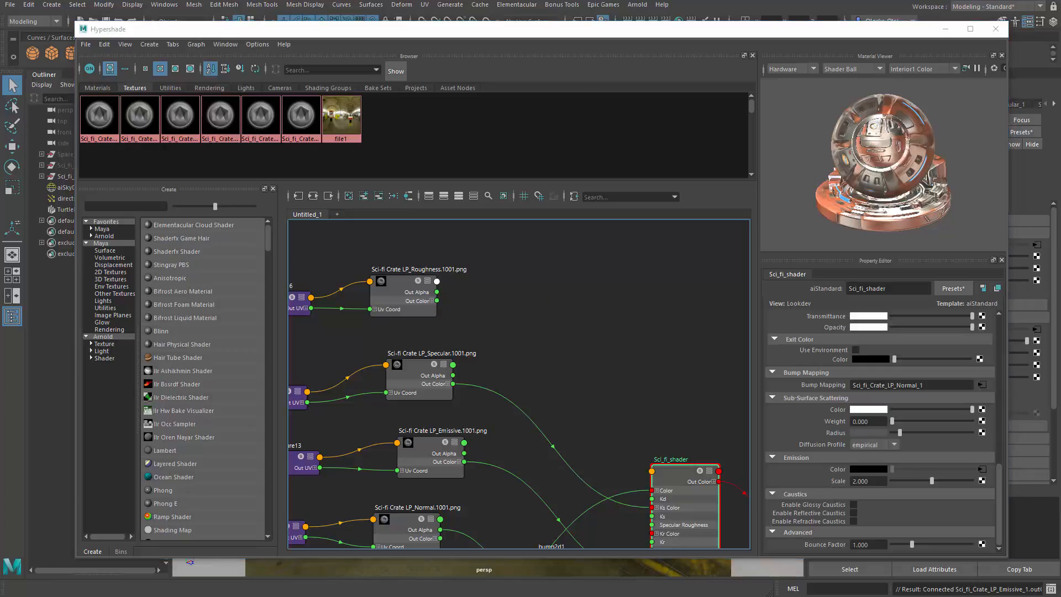
Switch to the browser and examine the gamma correction node setup in Substance Painter's Arnold for Maya documentation
{"action": "left_click_drag", "start_coordinate": [1060, 216], "coordinate": [547, 12]}
{"action": "scroll", "coordinate": [801, 355], "scroll_direction": "down", "scroll_amount": 2}
{"action": "scroll", "coordinate": [800, 355], "scroll_direction": "down", "scroll_amount": 20}
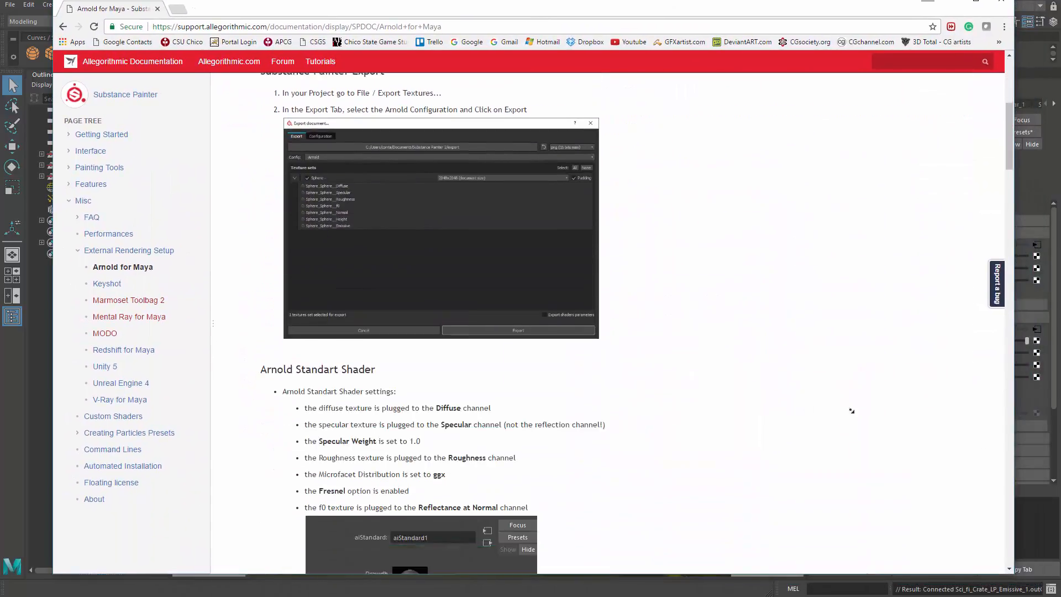
{"action": "scroll", "coordinate": [854, 398], "scroll_direction": "down", "scroll_amount": 13}
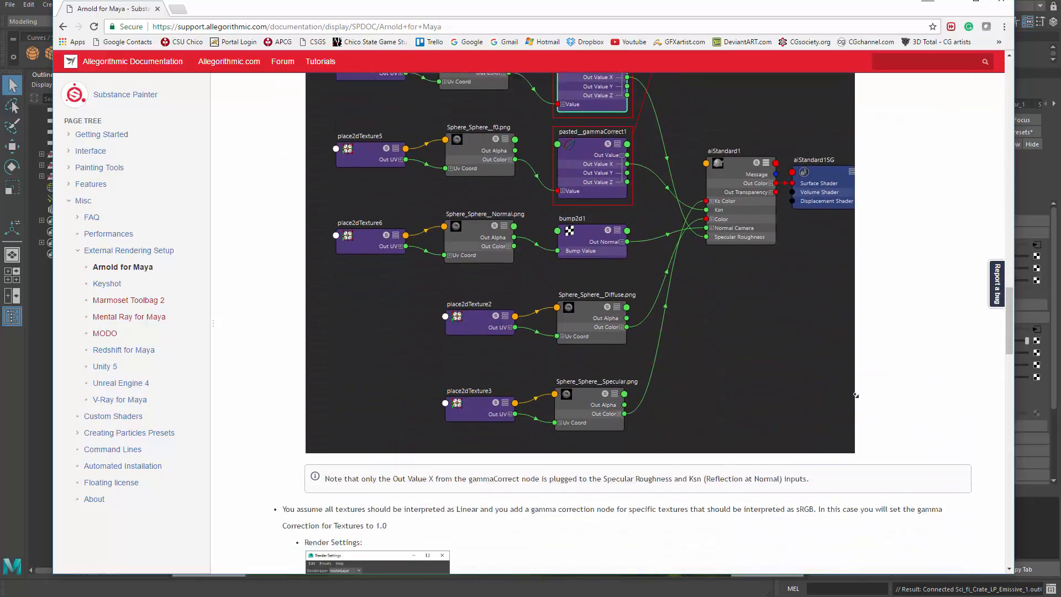
{"action": "scroll", "coordinate": [1036, 439], "scroll_direction": "down", "scroll_amount": 20}
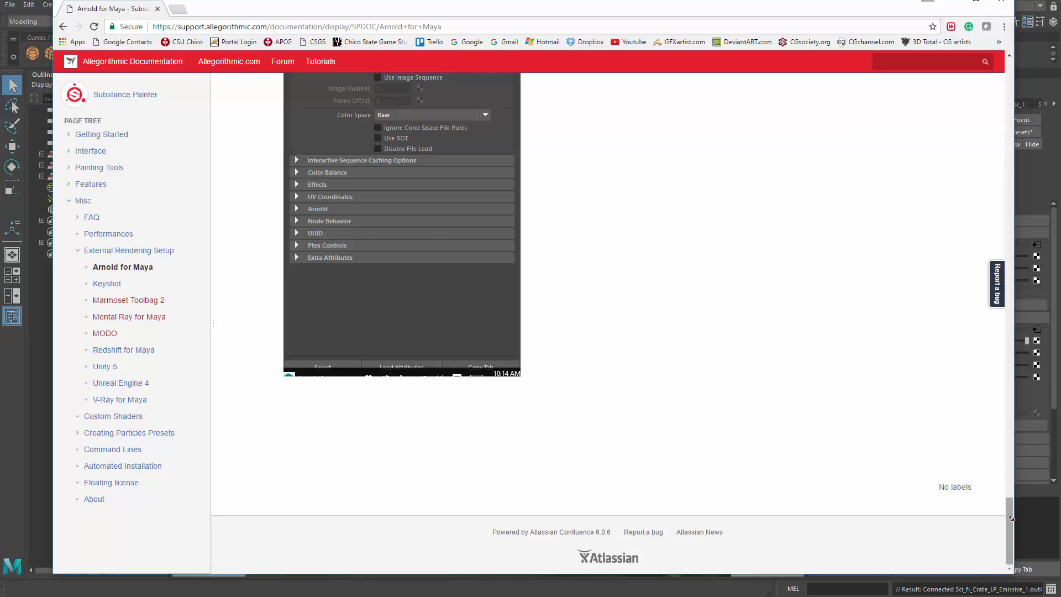
{"action": "scroll", "coordinate": [857, 274], "scroll_direction": "up", "scroll_amount": 10}
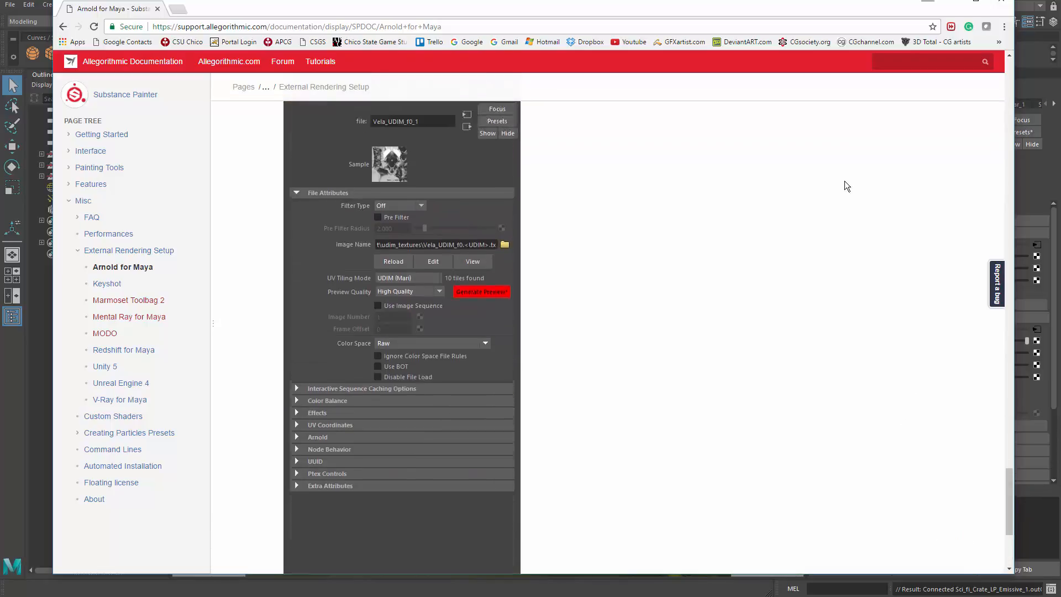
{"action": "left_click_drag", "start_coordinate": [1006, 401], "coordinate": [1016, 289]}
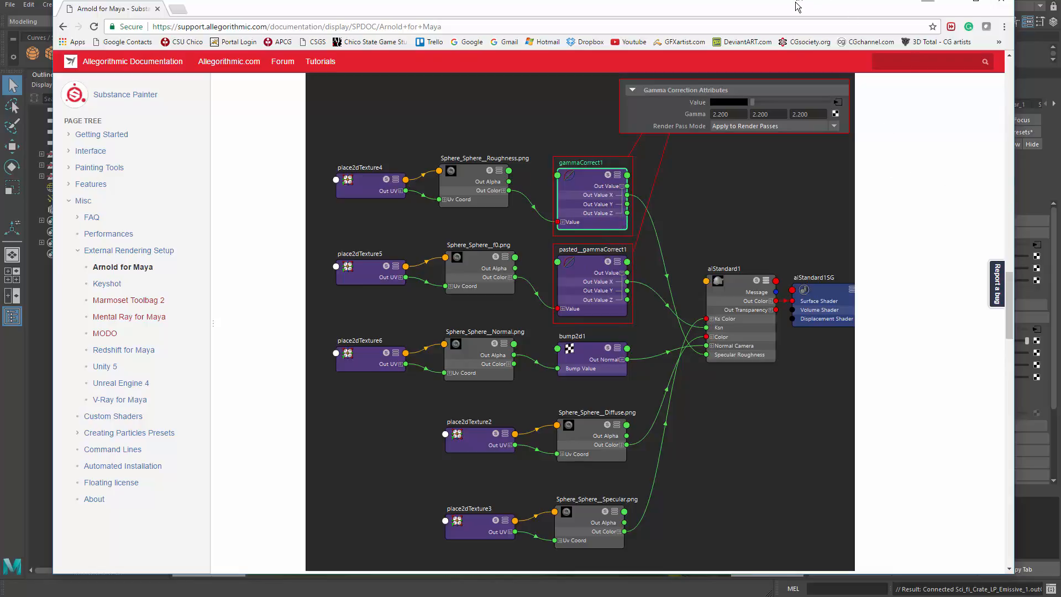
{"action": "left_click_drag", "start_coordinate": [796, 6], "coordinate": [1060, 265]}
Return to Hypershade, create a colorCorrect node and place it beside the Roughness texture node
{"action": "scroll", "coordinate": [569, 338], "scroll_direction": "up", "scroll_amount": 1}
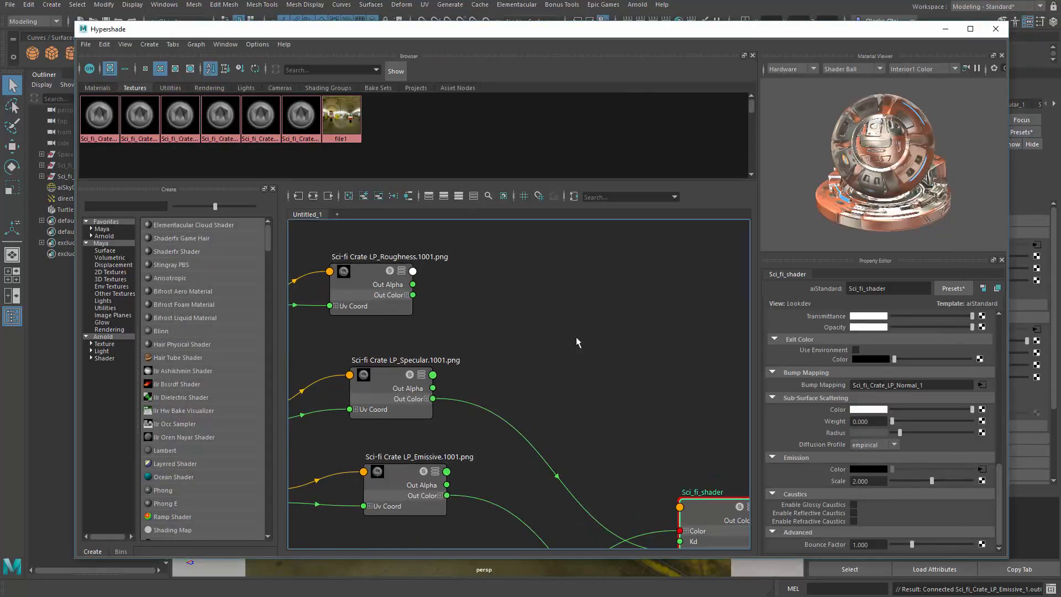
{"action": "middle_click_drag", "start_coordinate": [576, 341], "coordinate": [485, 324], "text": "alt"}
{"action": "scroll", "coordinate": [566, 336], "scroll_direction": "down", "scroll_amount": 3}
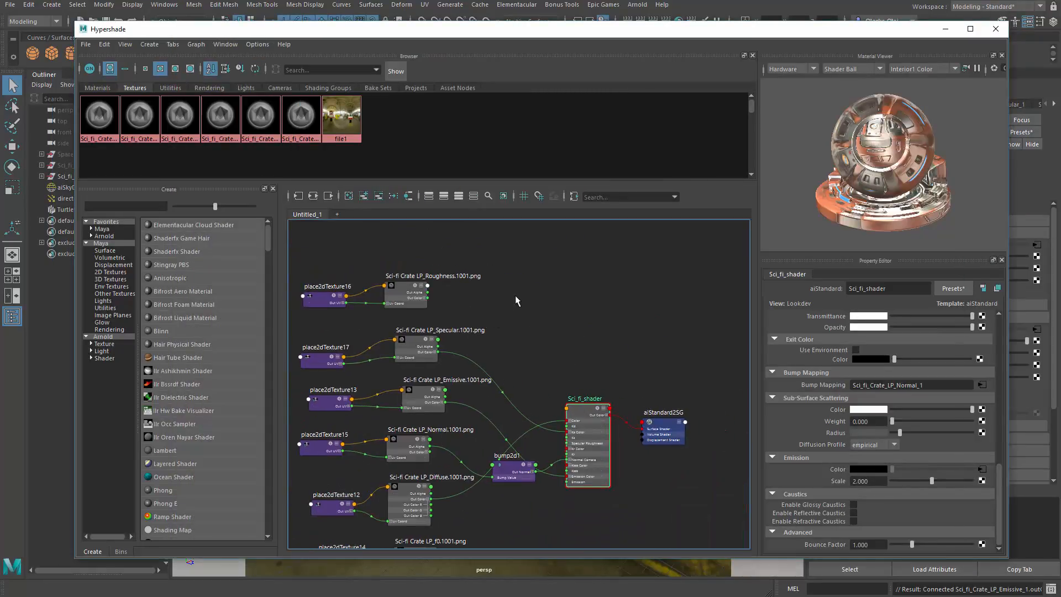
{"action": "right_click_drag", "start_coordinate": [516, 297], "coordinate": [547, 319], "text": "alt"}
{"action": "middle_click_drag", "start_coordinate": [561, 300], "coordinate": [567, 294], "text": "alt"}
{"action": "right_click_drag", "start_coordinate": [566, 295], "coordinate": [627, 310], "text": "alt"}
{"action": "middle_click_drag", "start_coordinate": [559, 303], "coordinate": [571, 291], "text": "alt"}
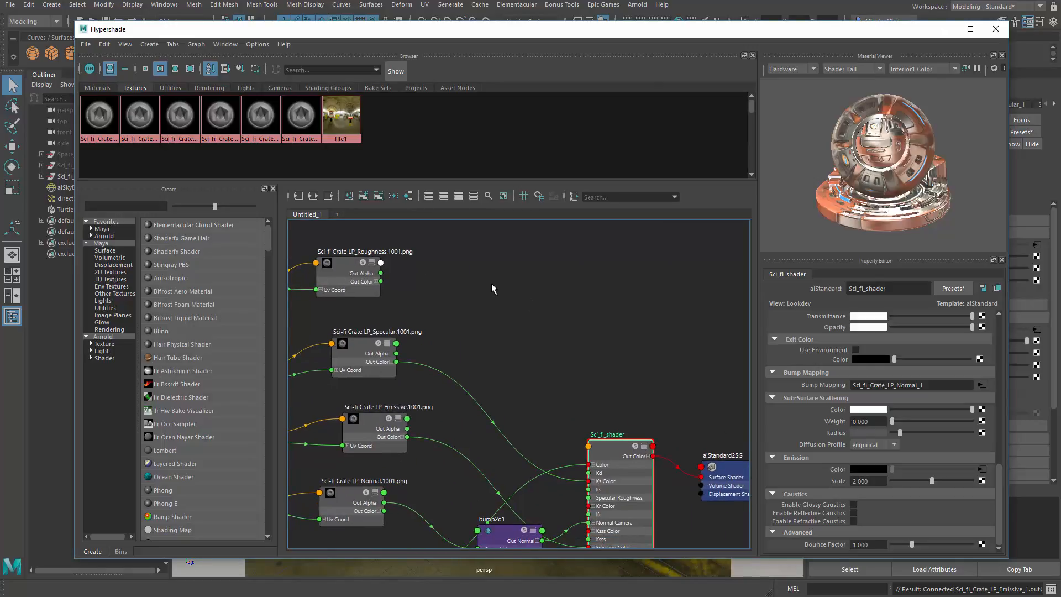
{"action": "key", "text": "Tab"}
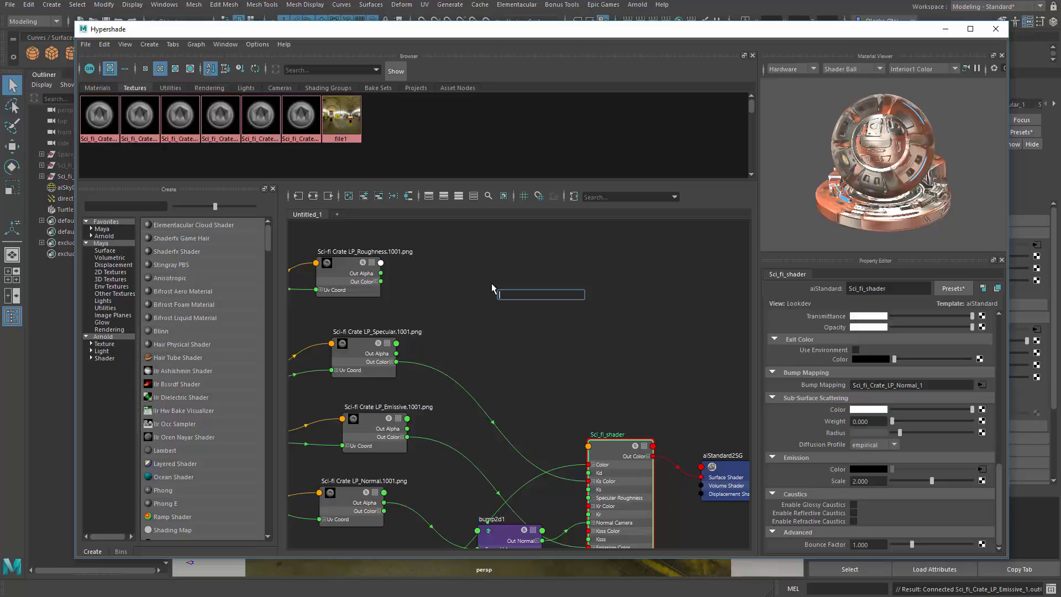
{"action": "type", "text": "colo"}
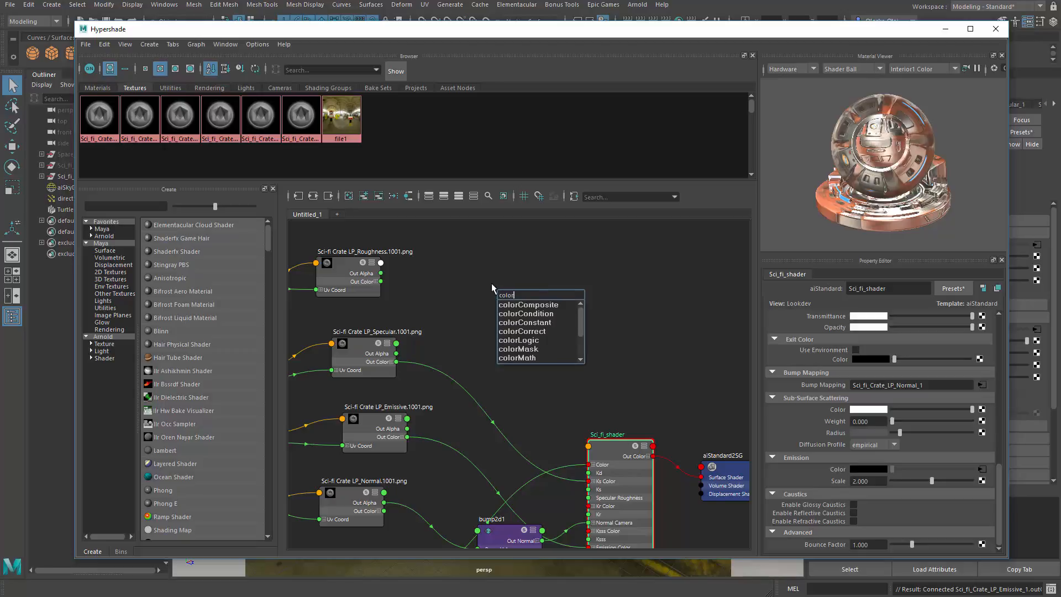
{"action": "type", "text": "rcorr"}
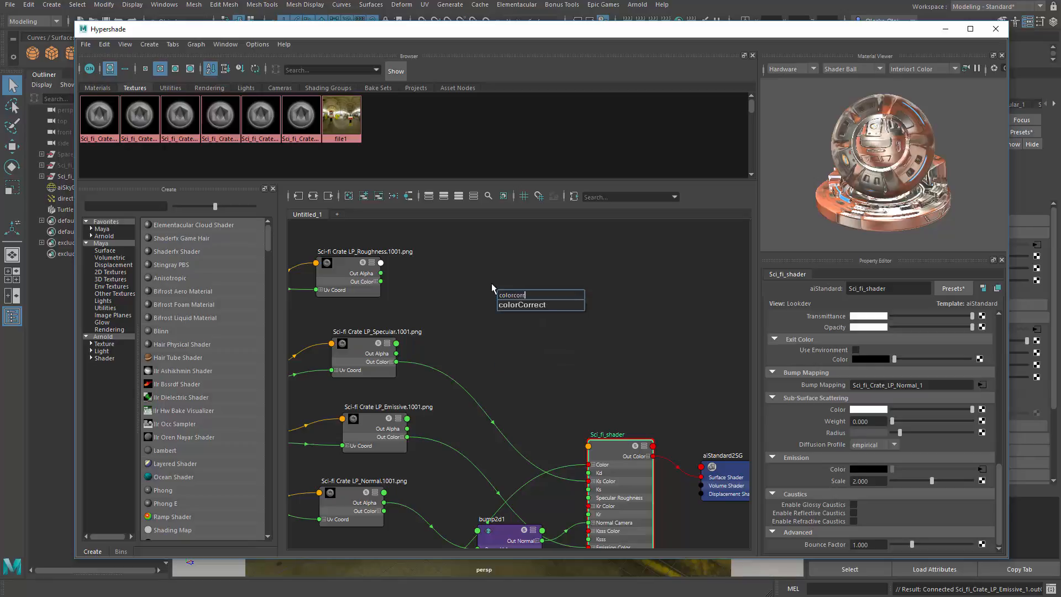
{"action": "type", "text": "ect"}
{"action": "key", "text": "Return"}
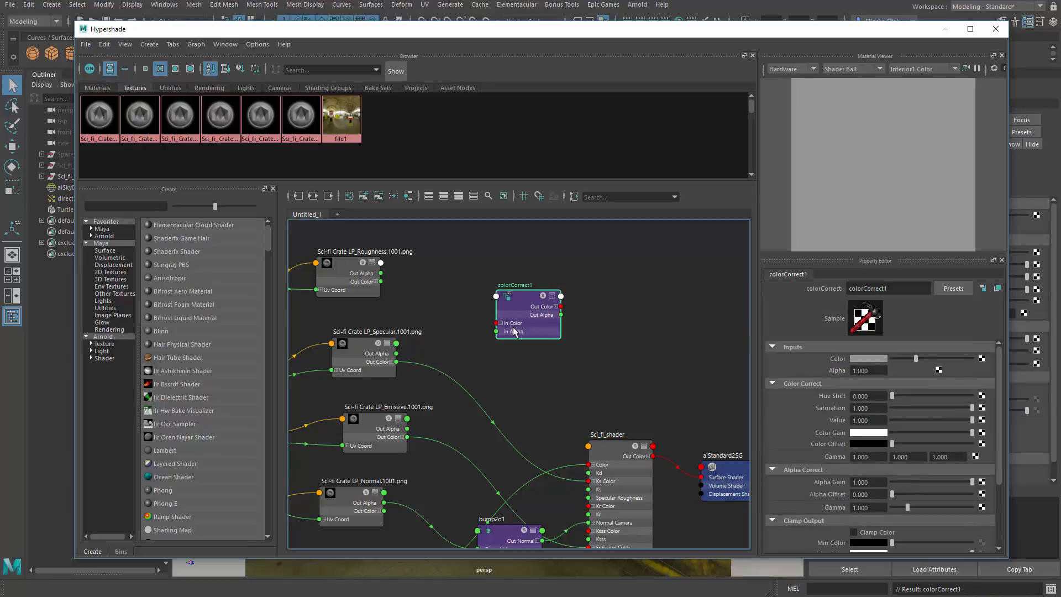
{"action": "left_click_drag", "start_coordinate": [513, 332], "coordinate": [469, 293]}
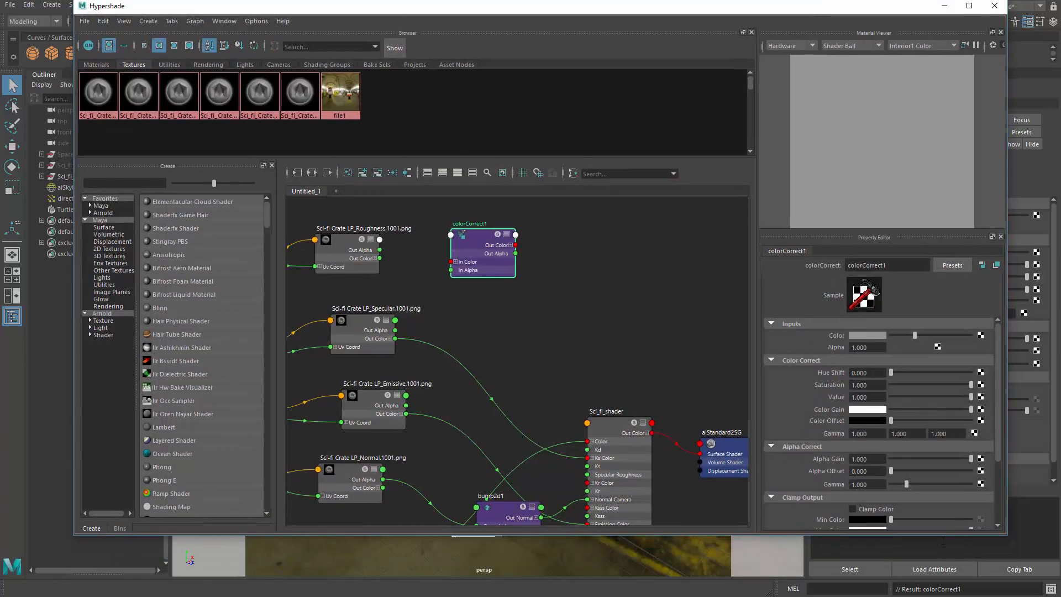
Connect the Roughness texture's Out Color to colorCorrect1's In Color and set all three Color Correct Gamma values to 2.2
{"action": "left_click_drag", "start_coordinate": [942, 535], "coordinate": [939, 582]}
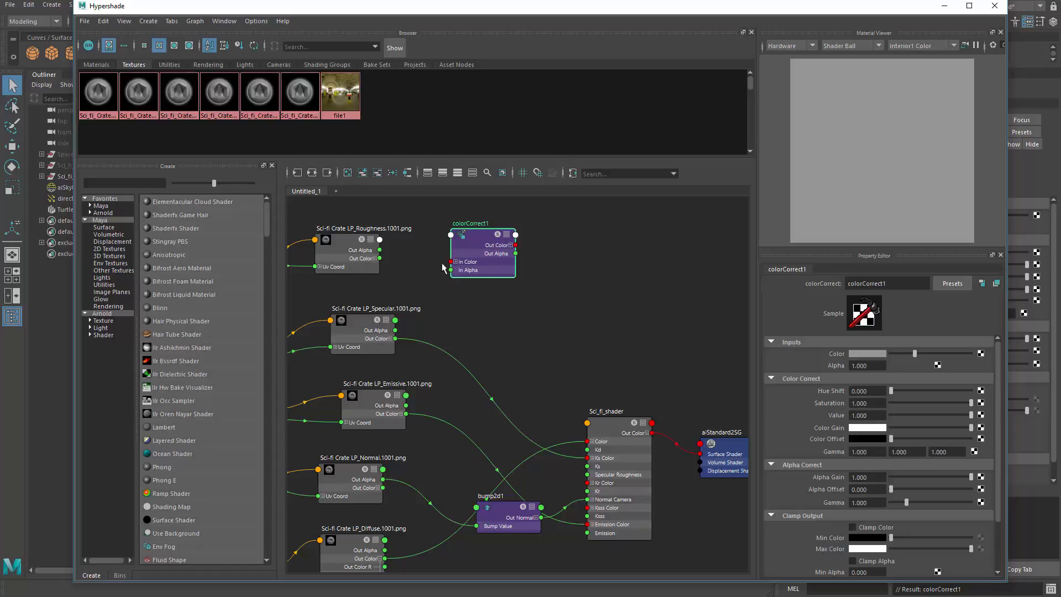
{"action": "left_click_drag", "start_coordinate": [380, 259], "coordinate": [477, 264]}
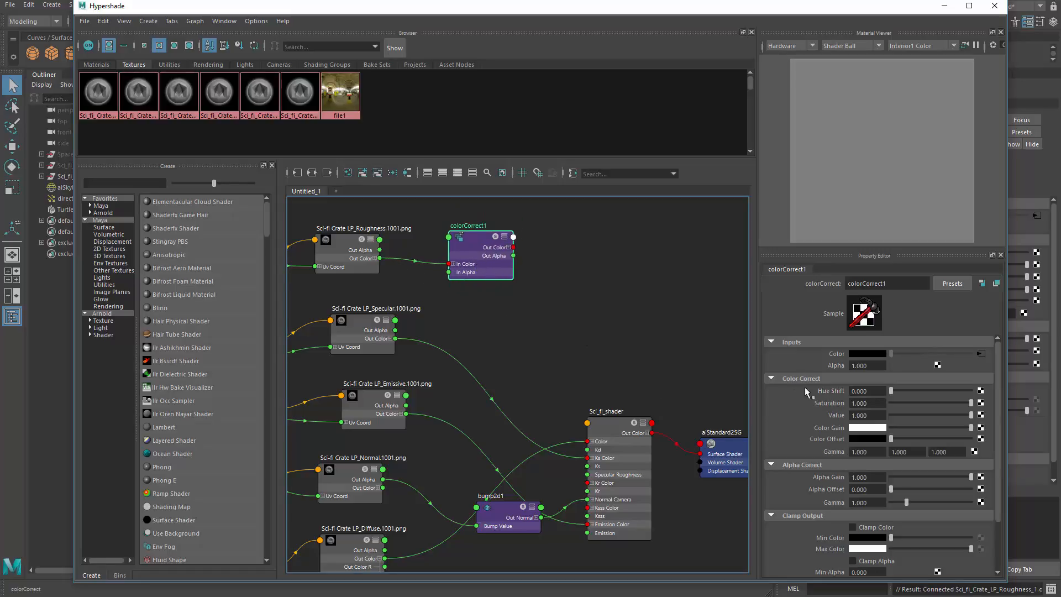
{"action": "left_click", "coordinate": [851, 452]}
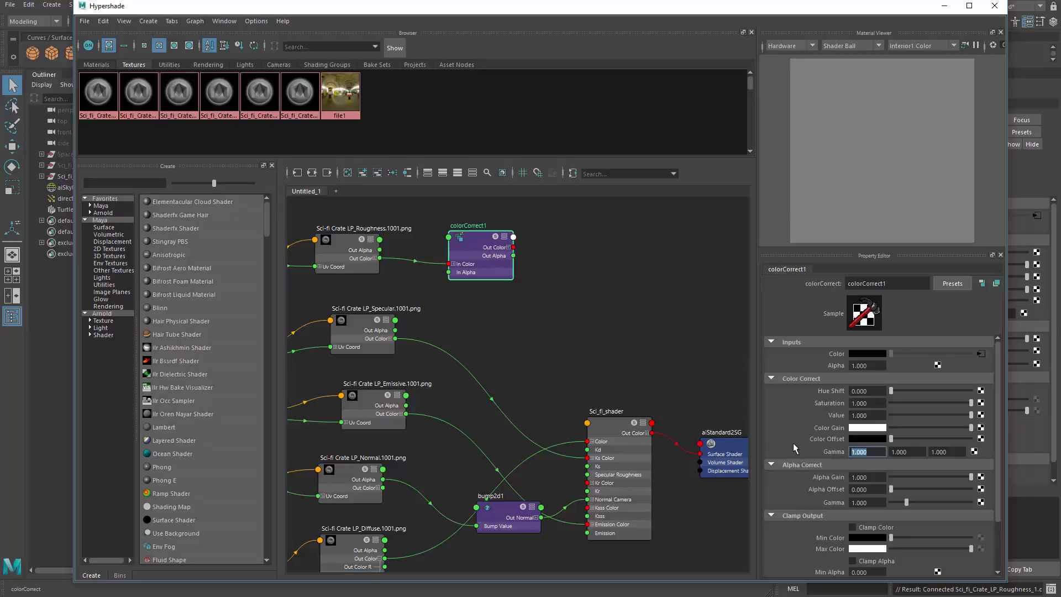
{"action": "type", "text": "2.2"}
{"action": "key", "text": "Tab"}
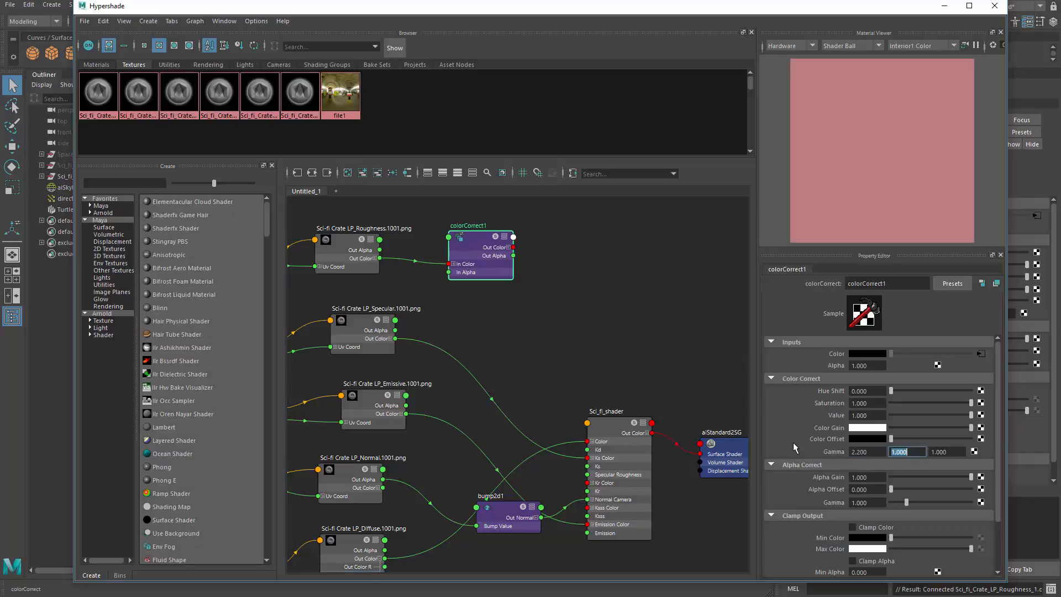
{"action": "type", "text": "2.2"}
{"action": "key", "text": "Tab"}
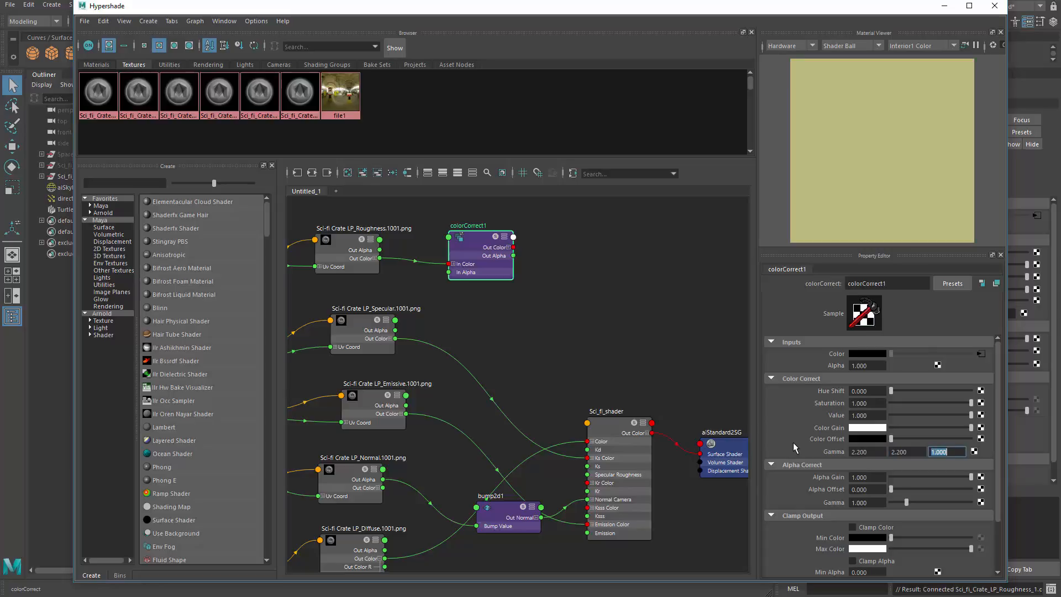
{"action": "type", "text": "2.2"}
{"action": "left_click", "coordinate": [874, 452]}
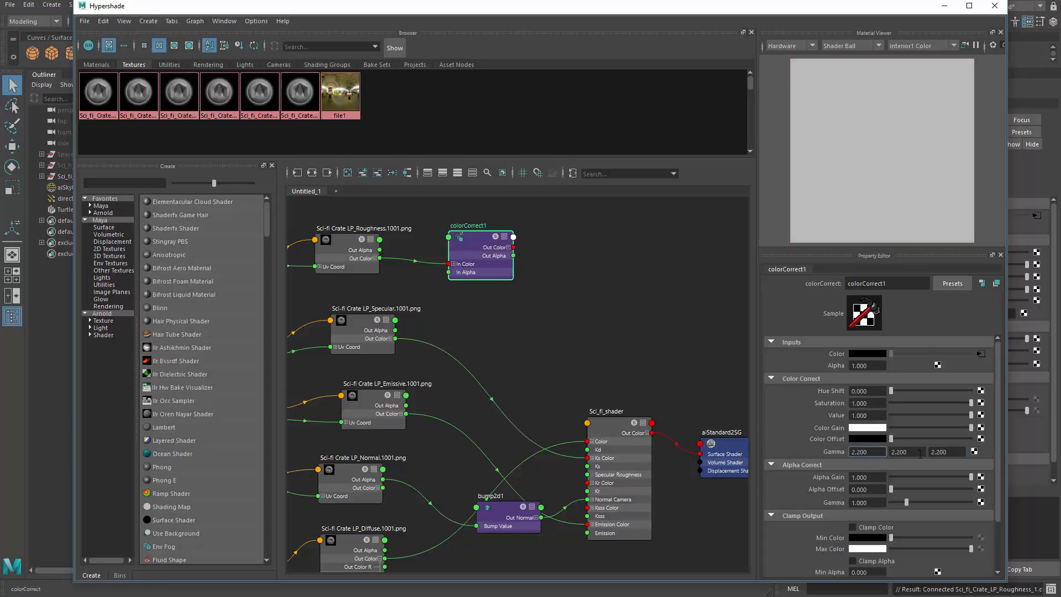
{"action": "left_click", "coordinate": [952, 451]}
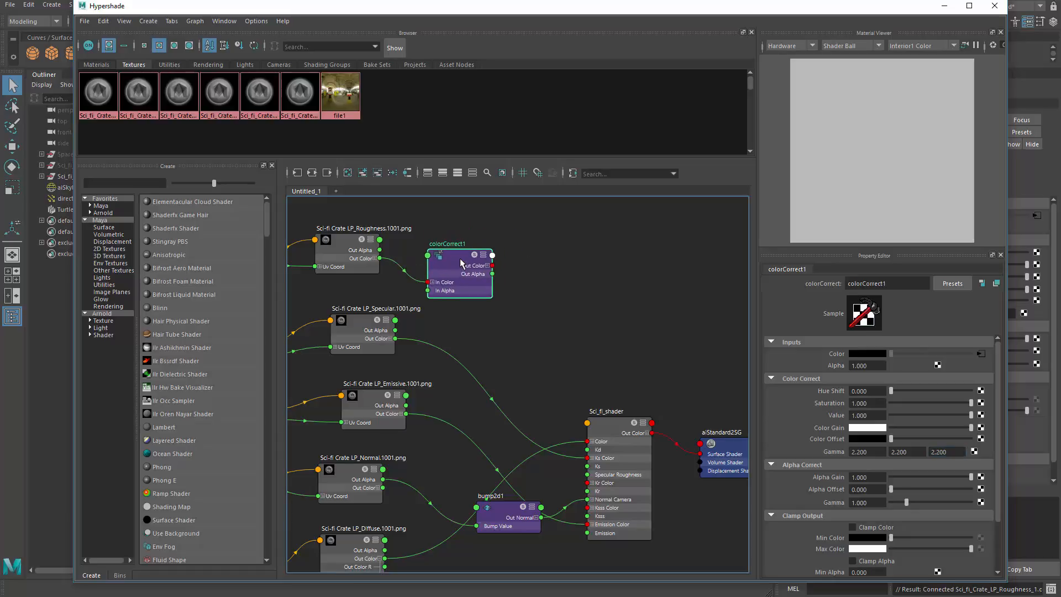
Expand colorCorrect1's Out Color channels and connect Out Color R to Specular Roughness on Sci_fi_shader
{"action": "left_click_drag", "start_coordinate": [460, 257], "coordinate": [449, 279]}
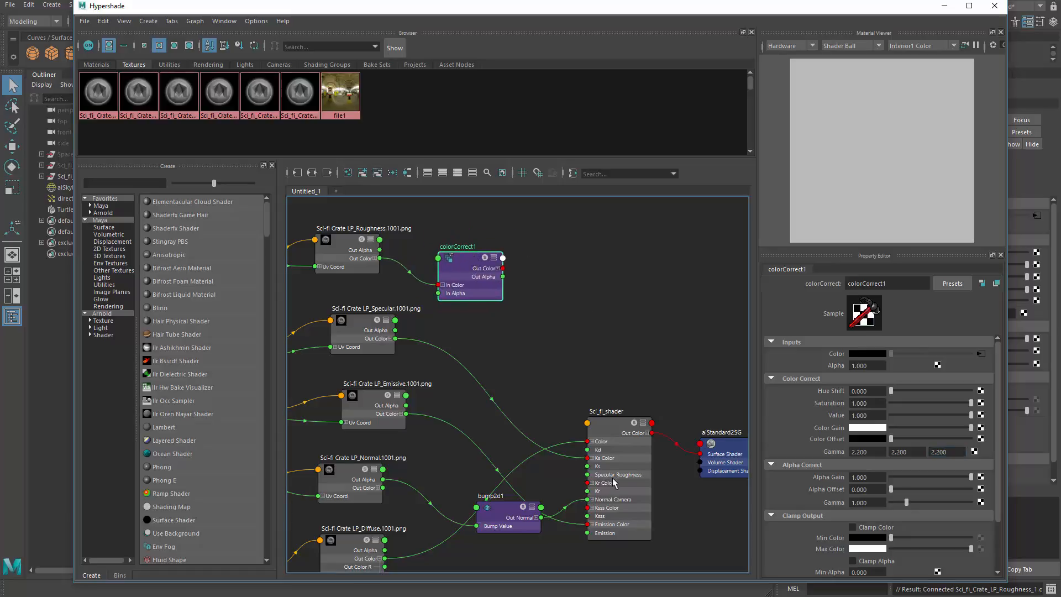
{"action": "left_click_drag", "start_coordinate": [627, 450], "coordinate": [627, 416]}
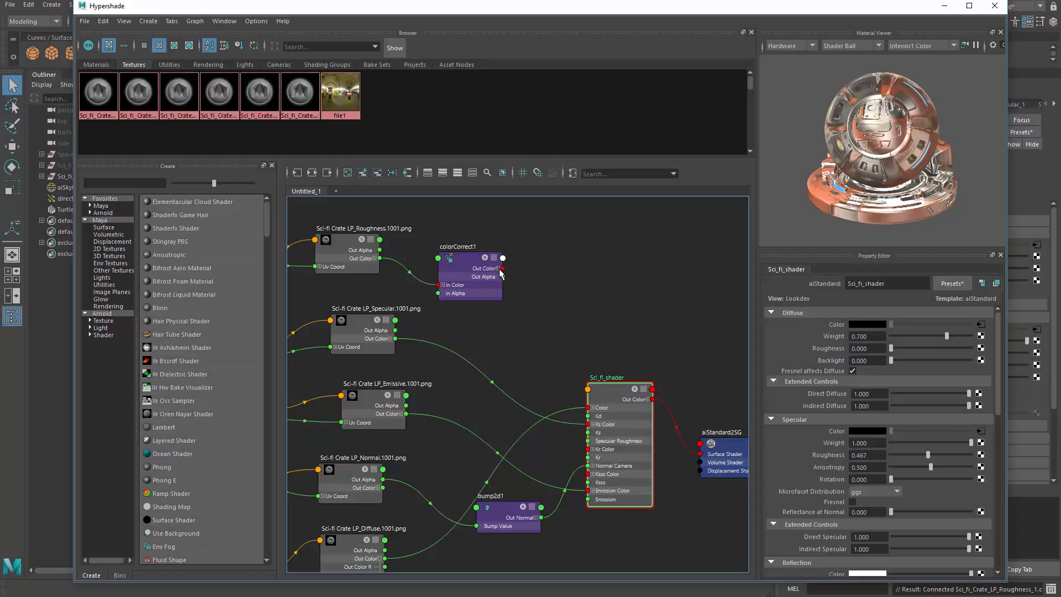
{"action": "left_click_drag", "start_coordinate": [503, 269], "coordinate": [479, 281]}
{"action": "left_click", "coordinate": [498, 269]}
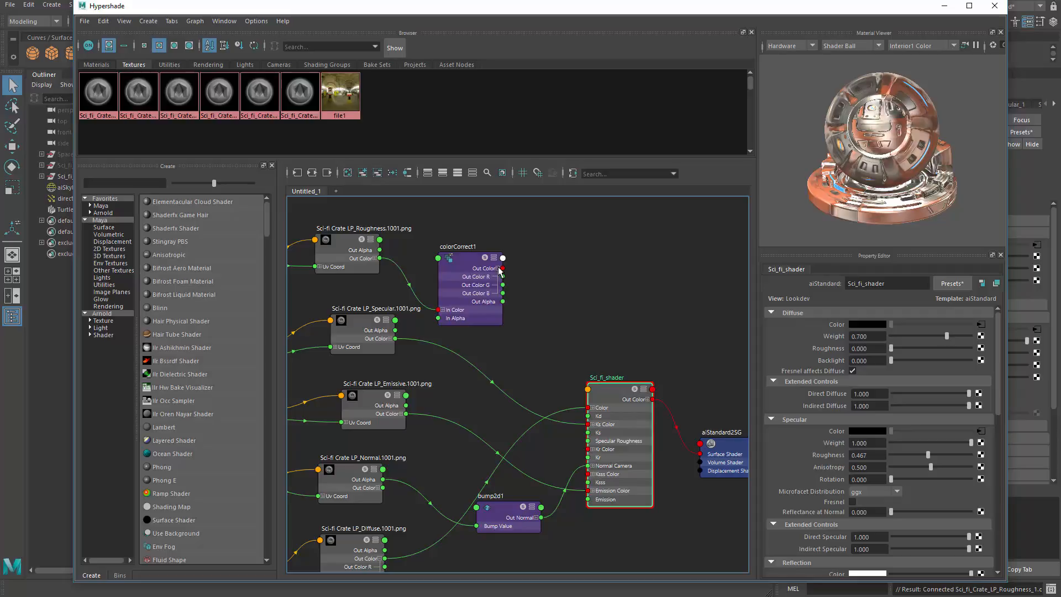
{"action": "left_click_drag", "start_coordinate": [484, 288], "coordinate": [477, 290]}
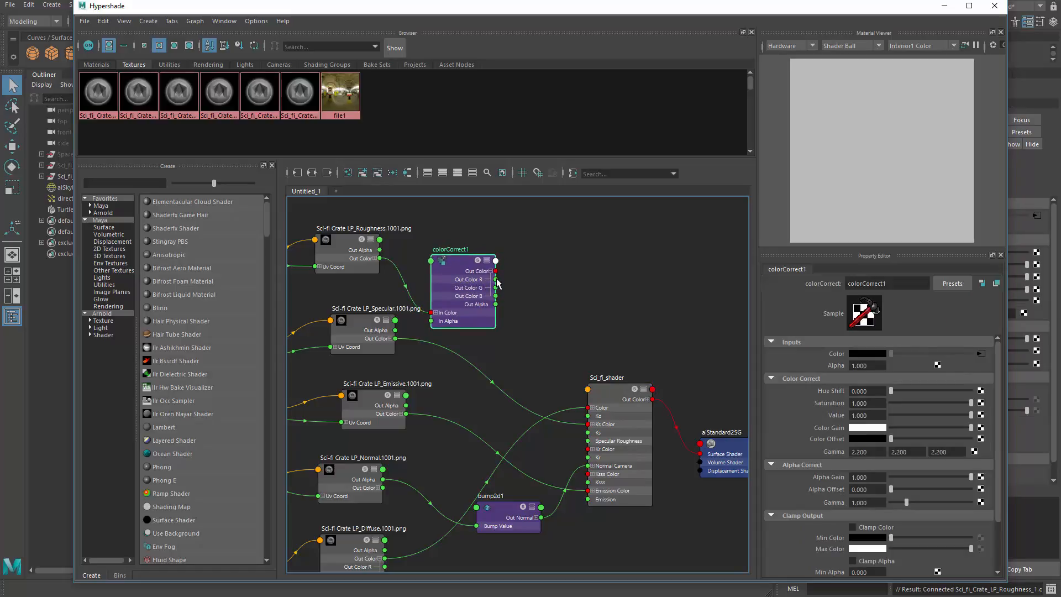
{"action": "left_click_drag", "start_coordinate": [496, 280], "coordinate": [590, 441]}
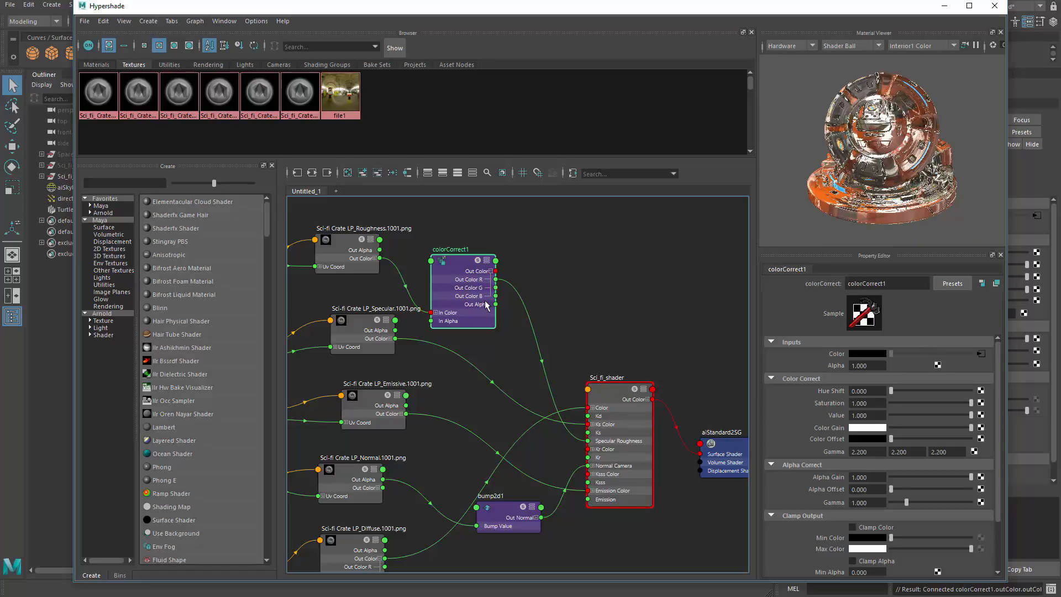
{"action": "left_click_drag", "start_coordinate": [487, 306], "coordinate": [493, 283]}
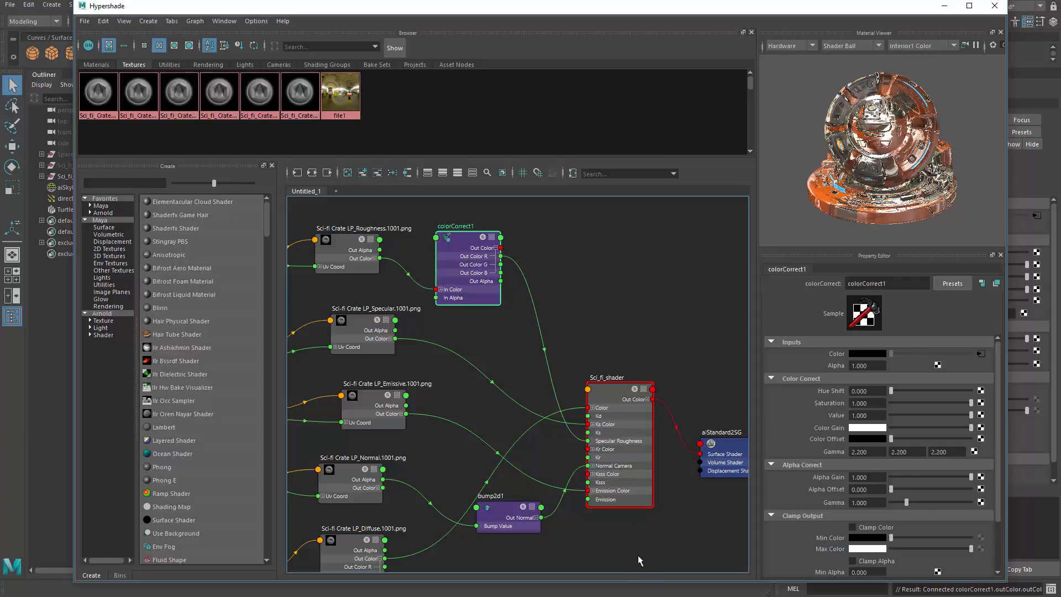
Create a second colorCorrect node and place it beside the f0 texture node
{"action": "scroll", "coordinate": [679, 555], "scroll_direction": "down", "scroll_amount": 2}
{"action": "middle_click_drag", "start_coordinate": [604, 509], "coordinate": [583, 316], "text": "alt"}
{"action": "scroll", "coordinate": [621, 372], "scroll_direction": "up", "scroll_amount": 1}
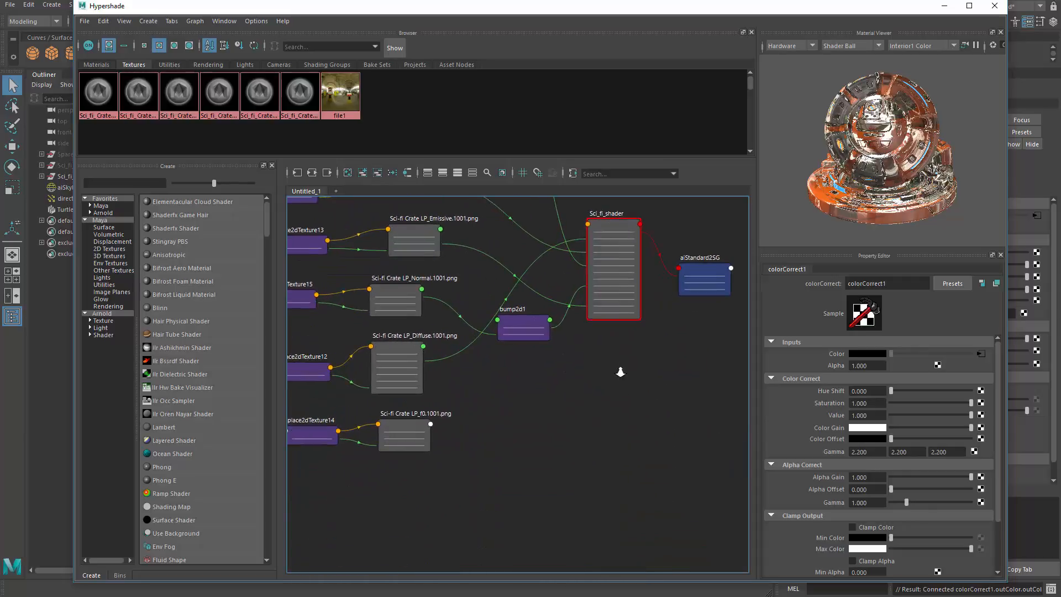
{"action": "middle_click_drag", "start_coordinate": [553, 382], "coordinate": [455, 309], "text": "alt"}
{"action": "scroll", "coordinate": [579, 368], "scroll_direction": "up", "scroll_amount": 1}
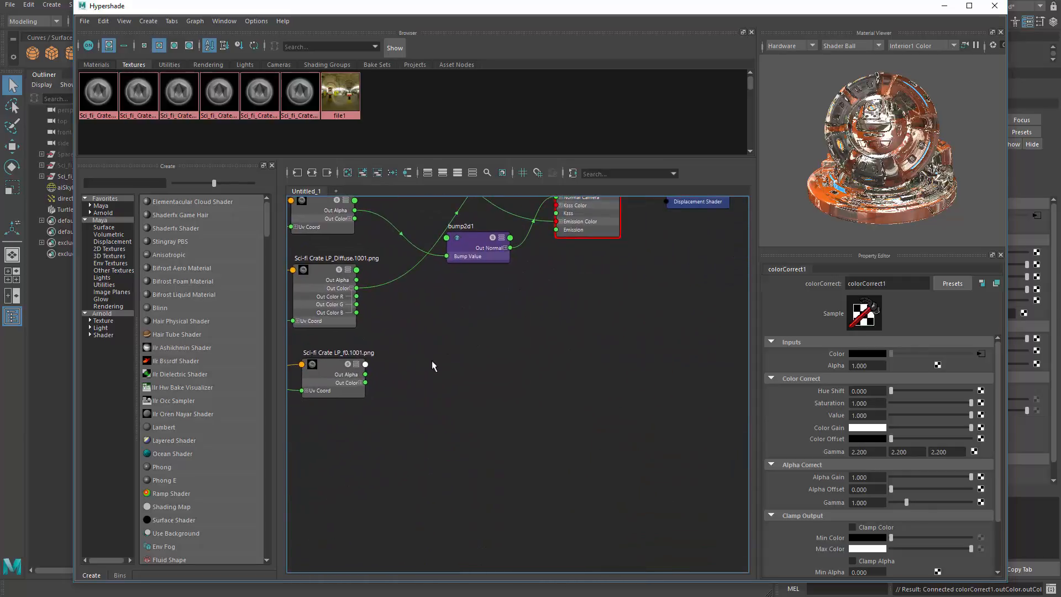
{"action": "middle_click_drag", "start_coordinate": [473, 373], "coordinate": [524, 363], "text": "alt"}
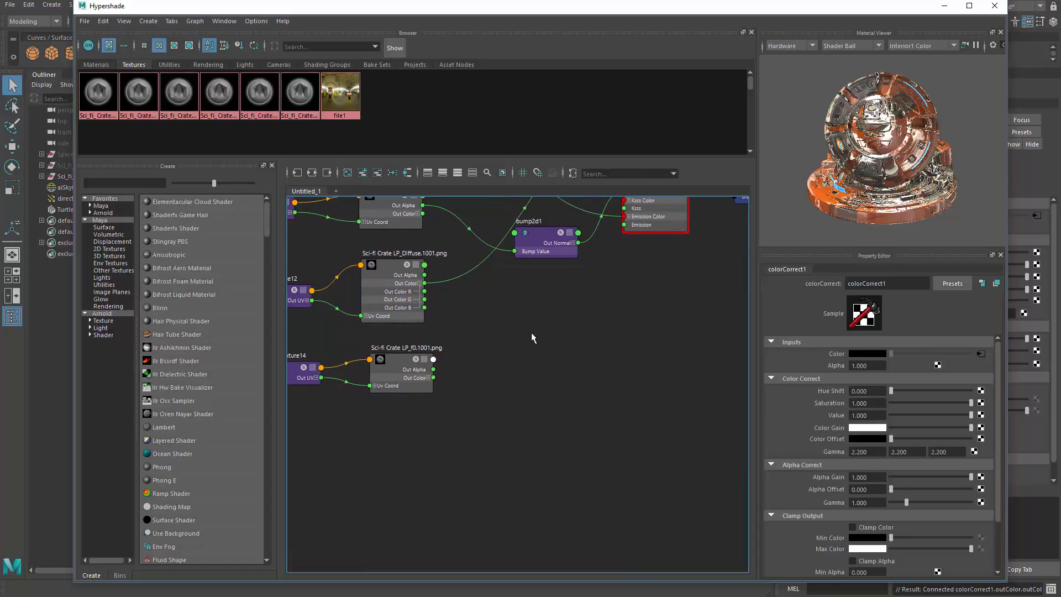
{"action": "key", "text": "Tab"}
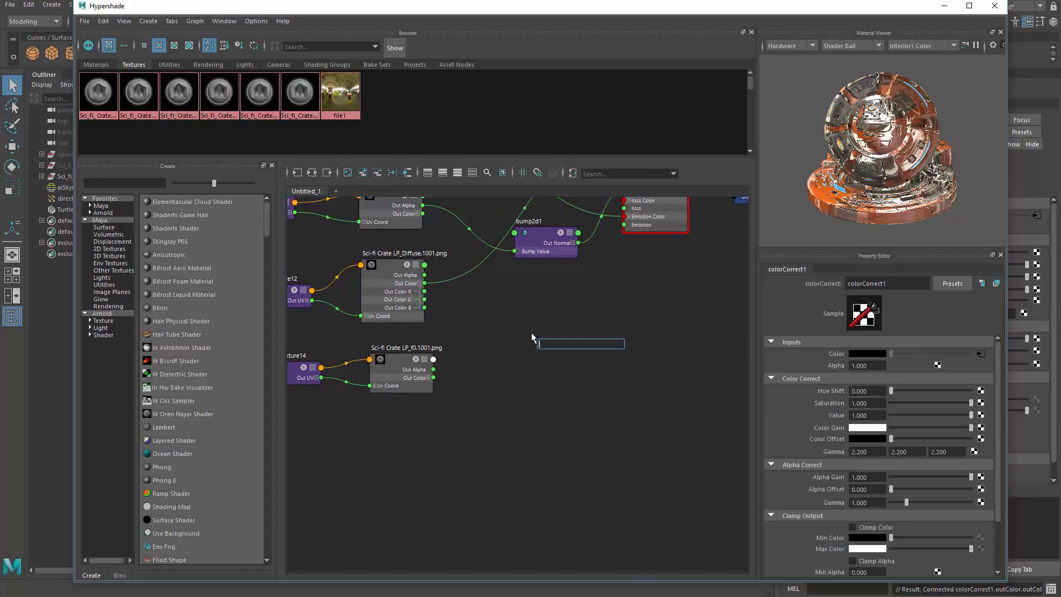
{"action": "type", "text": "colo"}
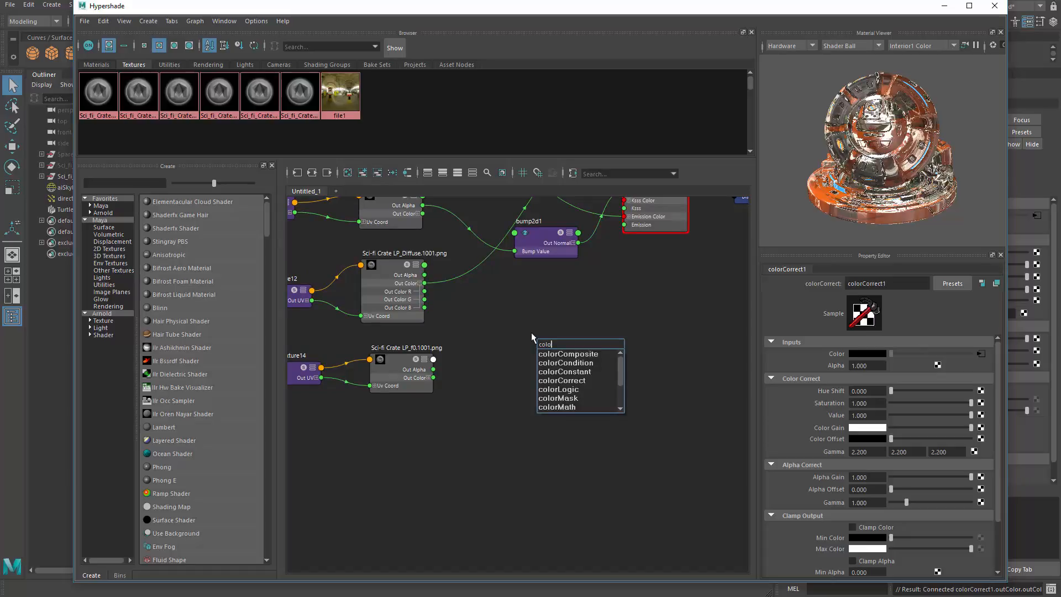
{"action": "type", "text": "rcorrect"}
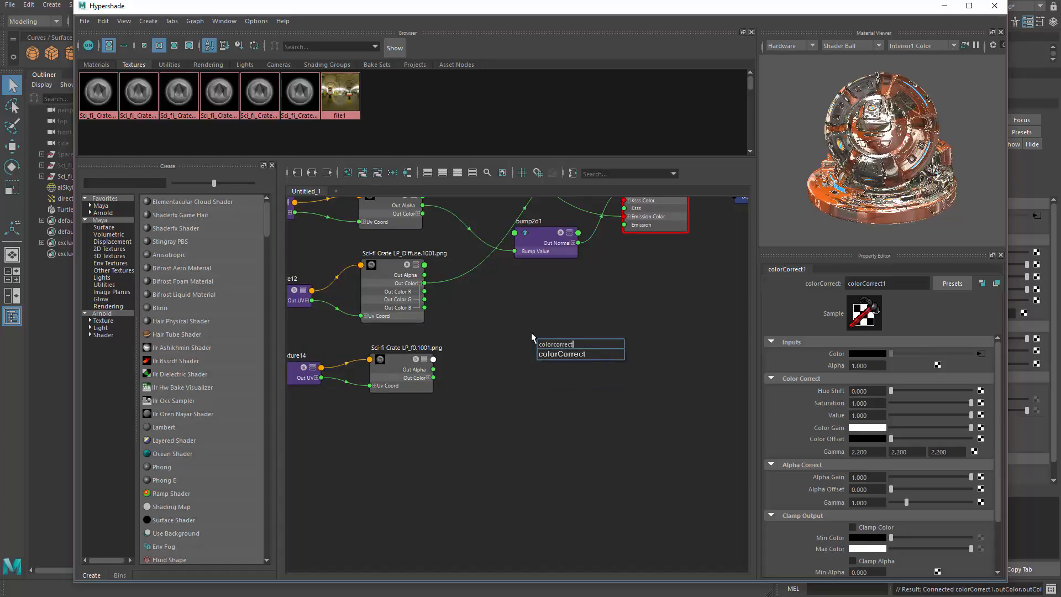
{"action": "key", "text": "Return"}
{"action": "left_click_drag", "start_coordinate": [589, 377], "coordinate": [551, 369]}
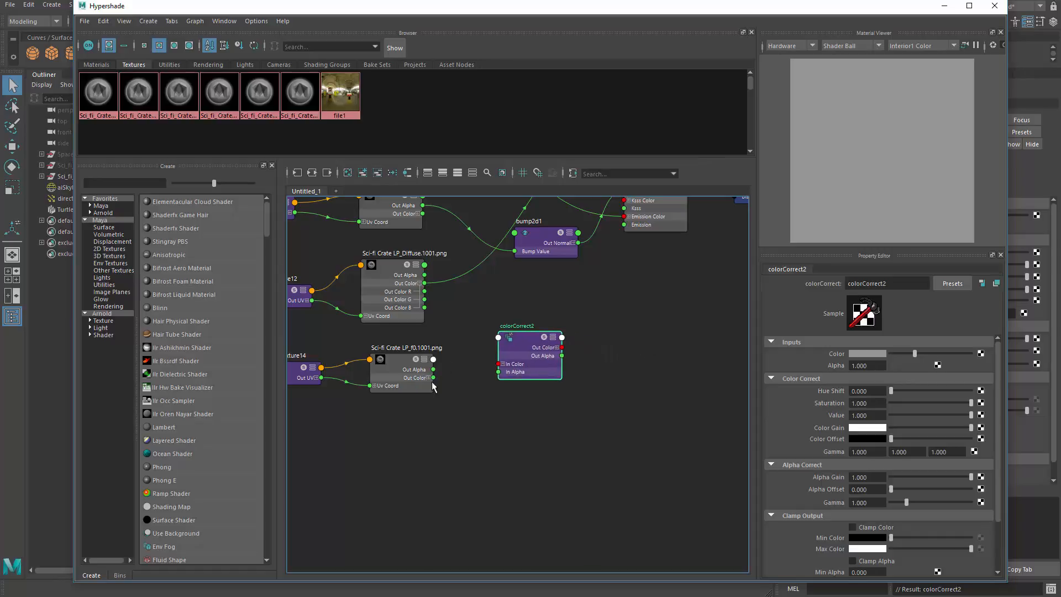
Connect the f0 texture's Out Color to colorCorrect2's In Color and set its three Color Correct Gamma values to 2.2
{"action": "left_click_drag", "start_coordinate": [433, 378], "coordinate": [516, 364]}
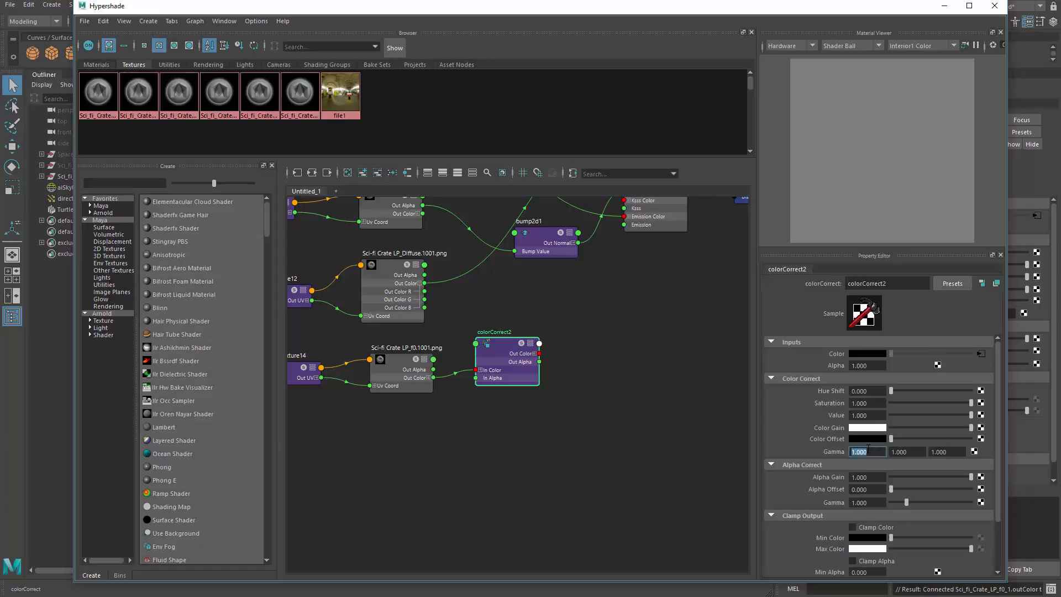
{"action": "type", "text": "2.2"}
{"action": "key", "text": "Tab"}
{"action": "type", "text": "2.2"}
{"action": "key", "text": "Tab"}
{"action": "type", "text": "2.2"}
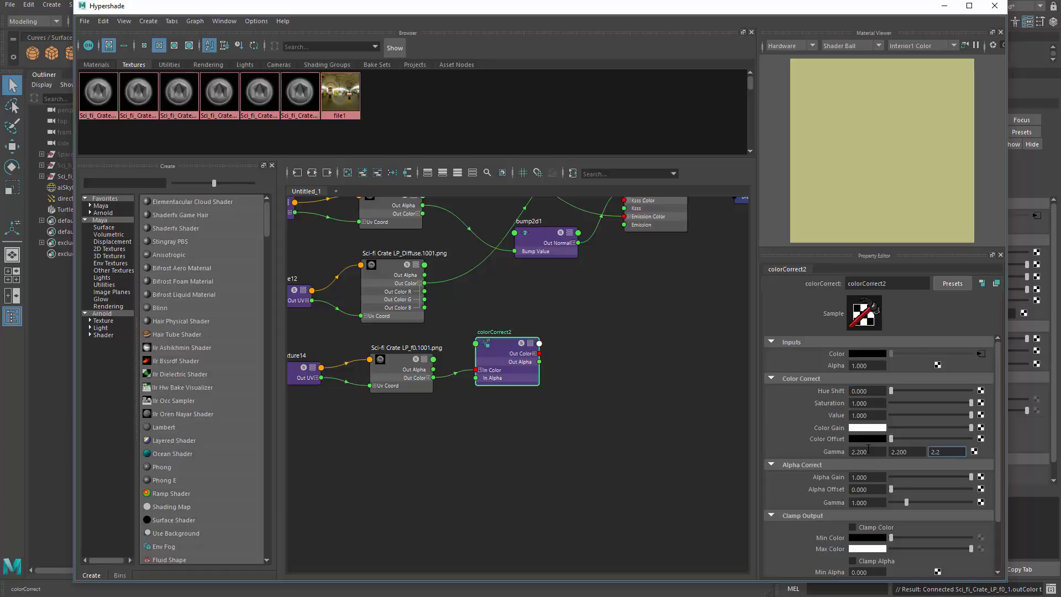
{"action": "key", "text": "Tab"}
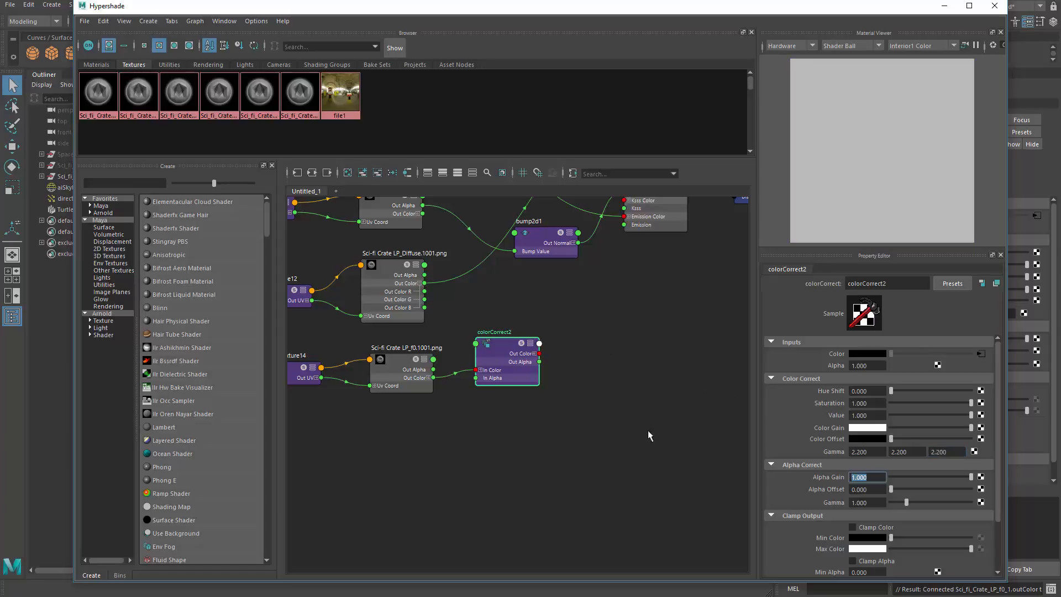
Connect colorCorrect2's Out Alpha to the Specular Reflectance at Normal of Sci_fi_shader and enable the specular Fresnel option
{"action": "left_click", "coordinate": [666, 368]}
{"action": "middle_click_drag", "start_coordinate": [632, 348], "coordinate": [556, 414], "text": "alt"}
{"action": "scroll", "coordinate": [554, 425], "scroll_direction": "up", "scroll_amount": 2}
{"action": "left_click_drag", "start_coordinate": [418, 456], "coordinate": [442, 436]}
{"action": "middle_click_drag", "start_coordinate": [520, 396], "coordinate": [509, 507], "text": "alt"}
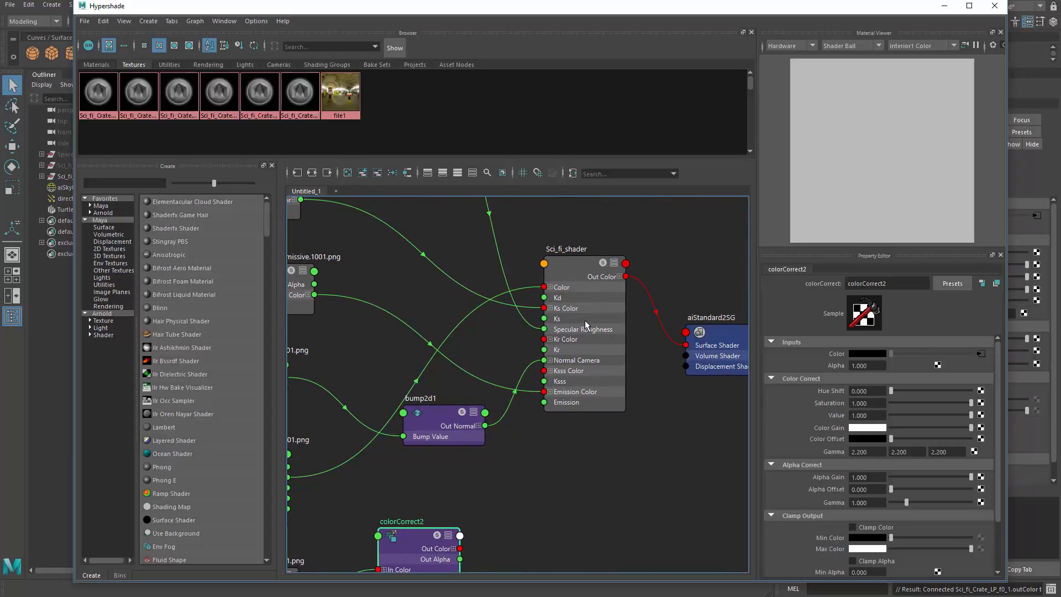
{"action": "scroll", "coordinate": [613, 489], "scroll_direction": "down", "scroll_amount": 1}
{"action": "middle_click_drag", "start_coordinate": [602, 485], "coordinate": [588, 398], "text": "alt"}
{"action": "left_click", "coordinate": [576, 311]}
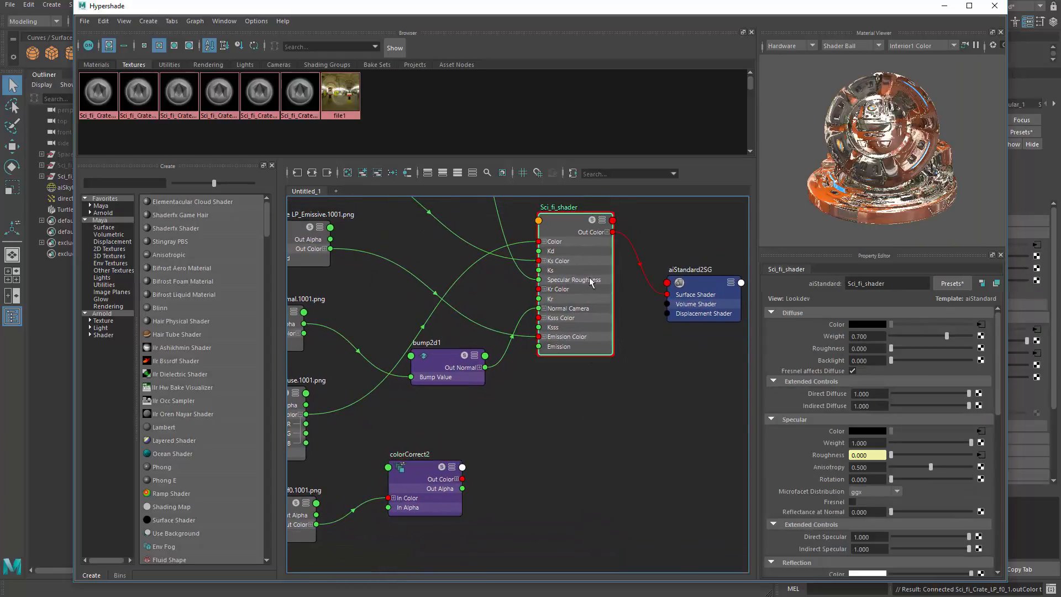
{"action": "scroll", "coordinate": [946, 407], "scroll_direction": "down", "scroll_amount": 2}
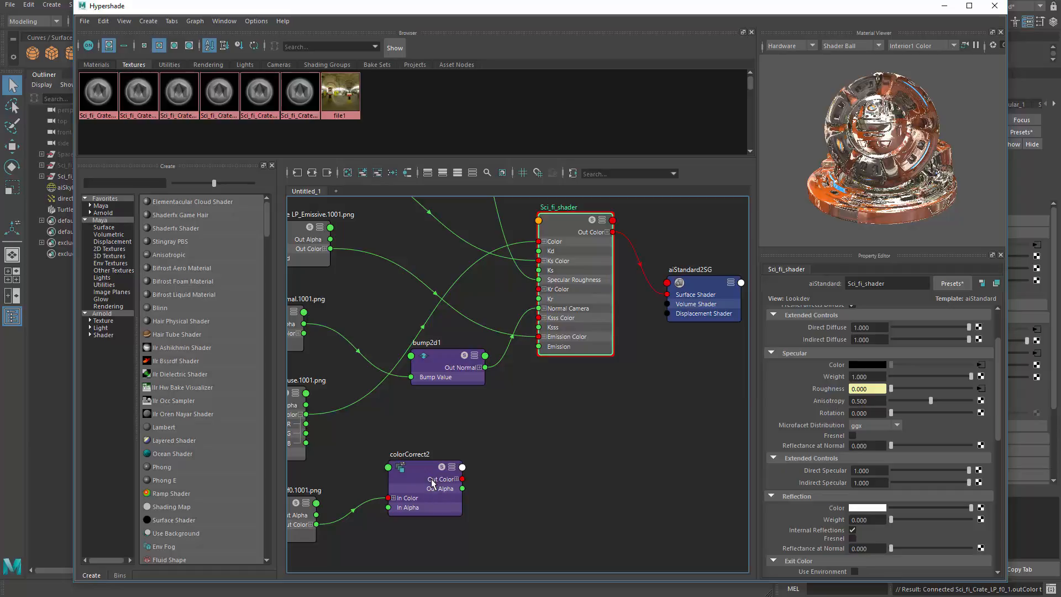
{"action": "middle_click_drag", "start_coordinate": [757, 452], "coordinate": [800, 451]}
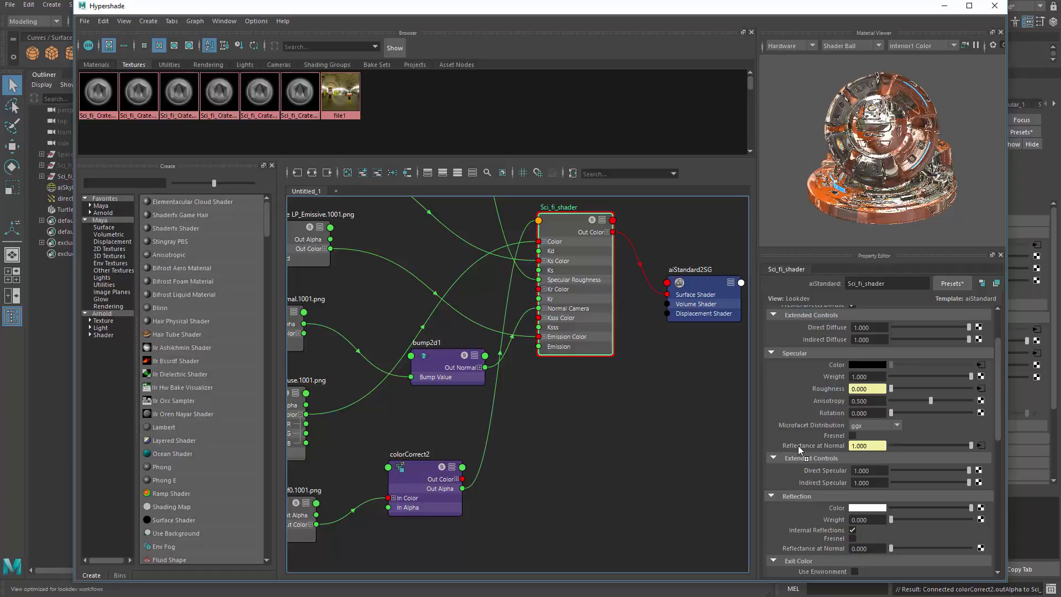
{"action": "left_click", "coordinate": [853, 436]}
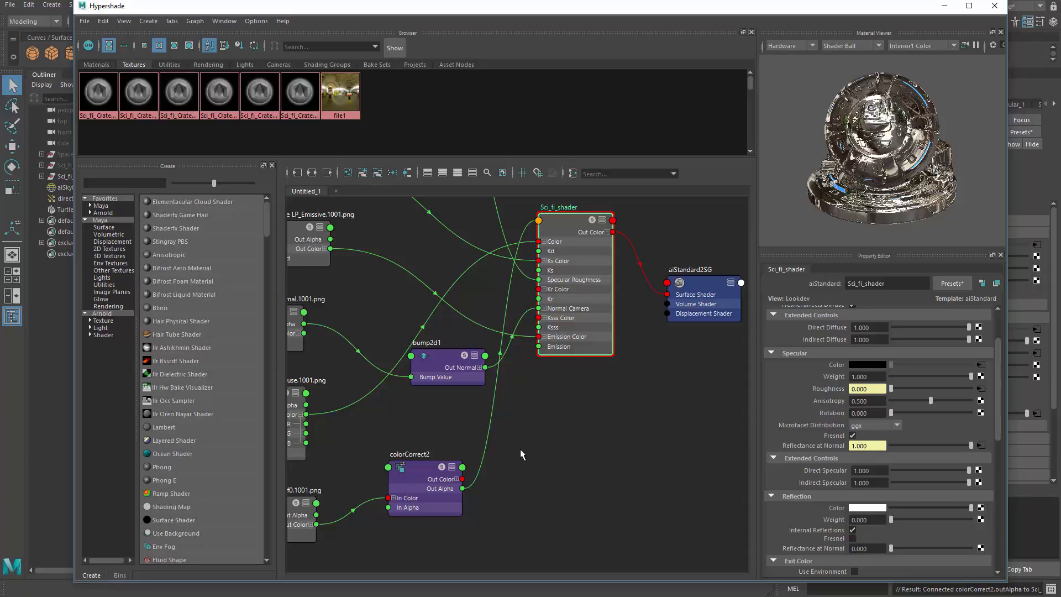
Delete the connection between colorCorrect2's Out Alpha and Sci_fi_shader
{"action": "left_click", "coordinate": [491, 414]}
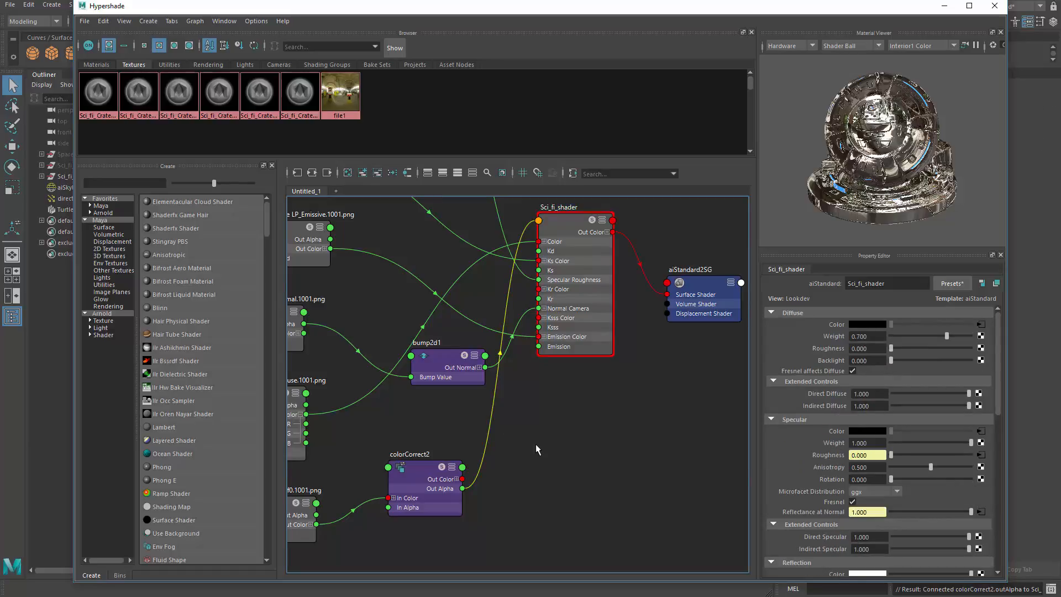
{"action": "left_click", "coordinate": [481, 391]}
{"action": "left_click", "coordinate": [493, 406]}
{"action": "key", "text": "Delete"}
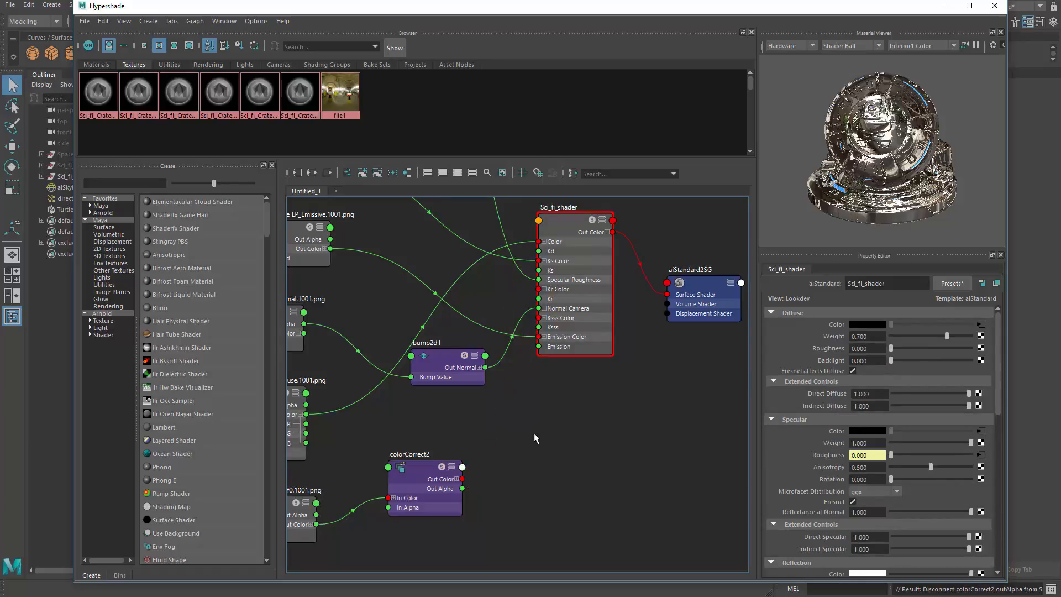
Expand colorCorrect2's Out Color into its separate R, G and B outputs and move the node up slightly
{"action": "middle_click_drag", "start_coordinate": [610, 418], "coordinate": [620, 451], "text": "alt"}
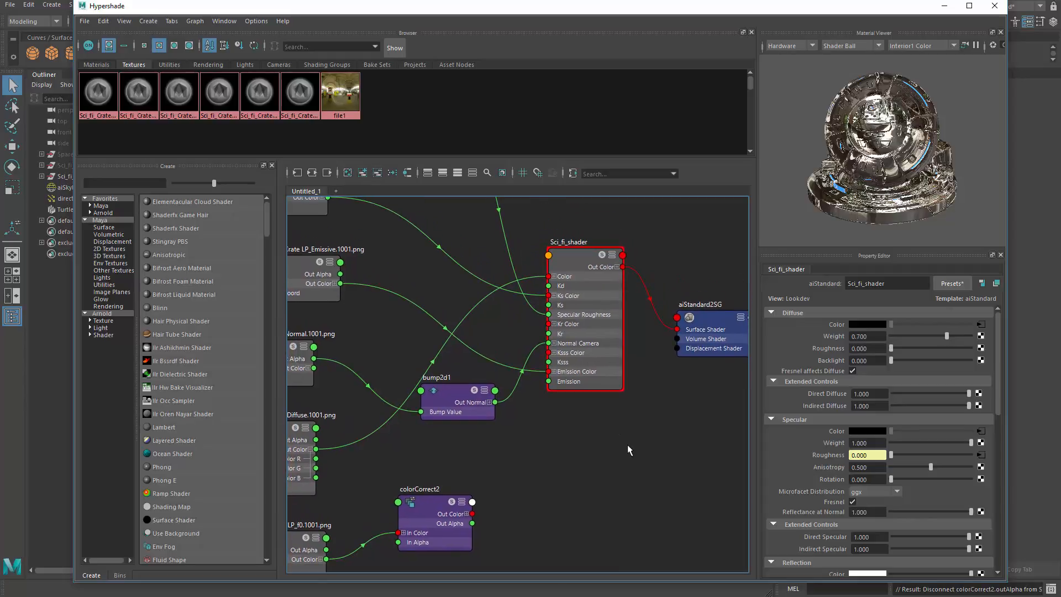
{"action": "scroll", "coordinate": [628, 445], "scroll_direction": "down", "scroll_amount": 1}
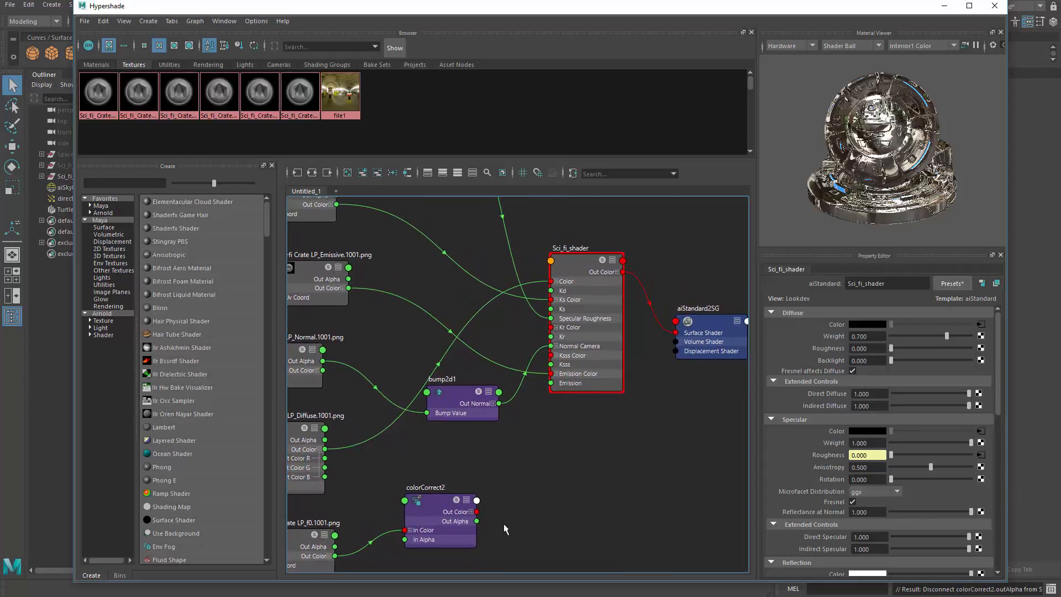
{"action": "left_click", "coordinate": [471, 512]}
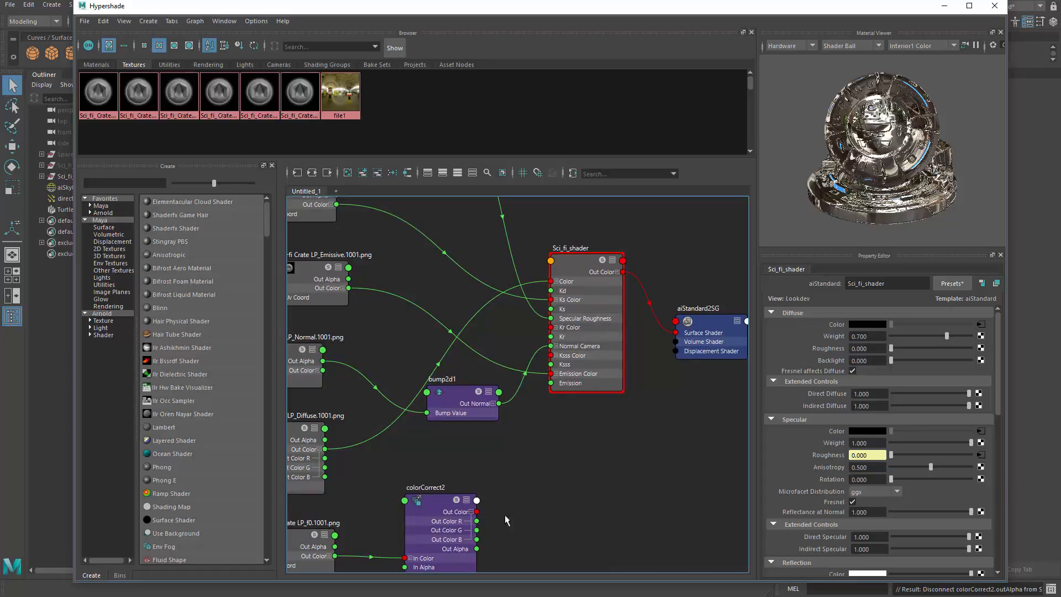
{"action": "left_click_drag", "start_coordinate": [440, 498], "coordinate": [441, 470]}
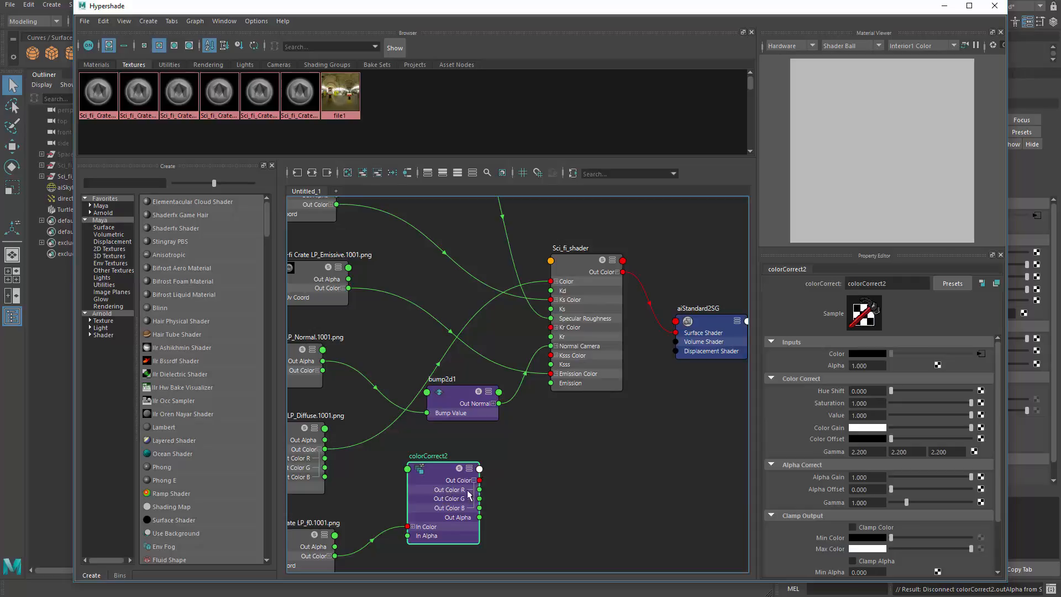
Connect colorCorrect2's Out Color R to the Ksn attribute of Sci_fi_shader
{"action": "left_click_drag", "start_coordinate": [480, 490], "coordinate": [551, 260]}
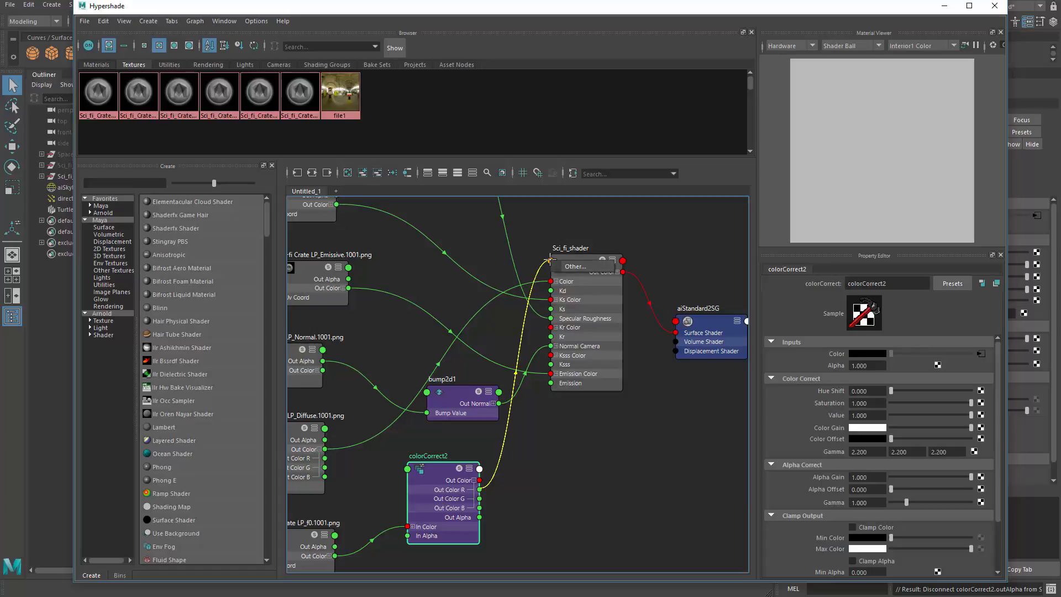
{"action": "left_click", "coordinate": [574, 267]}
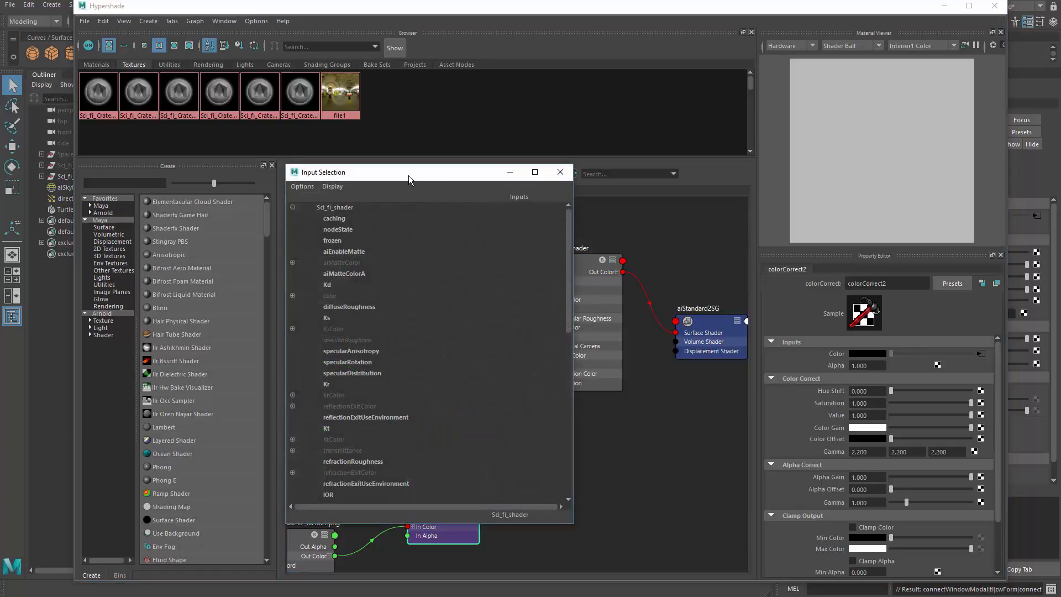
{"action": "left_click_drag", "start_coordinate": [409, 175], "coordinate": [658, 191]}
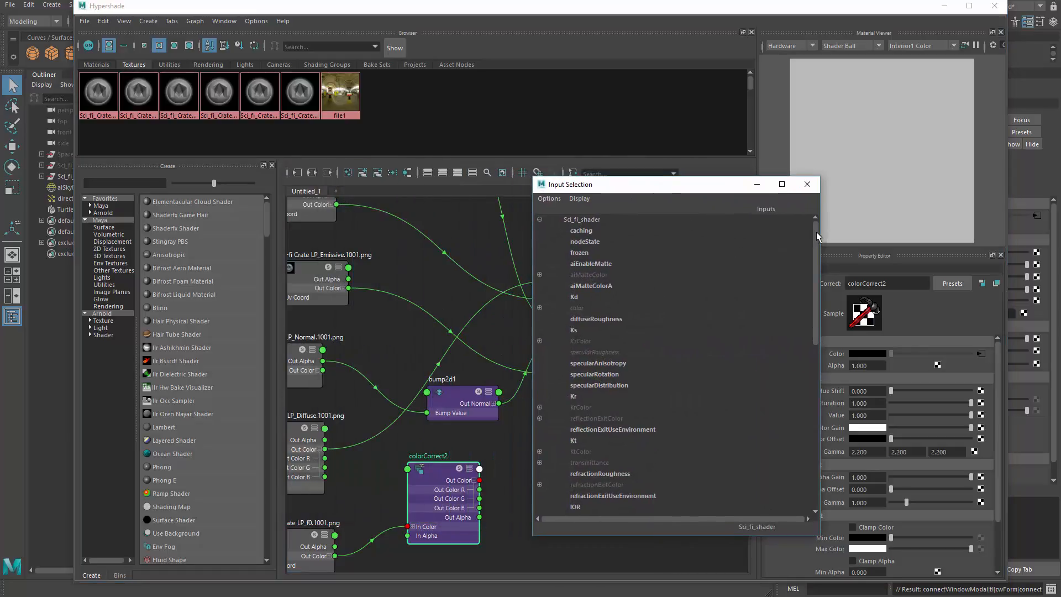
{"action": "mouse_move", "coordinate": [817, 232]}
{"action": "left_mouse_down"}
{"action": "mouse_move", "coordinate": [808, 398]}
{"action": "mouse_move", "coordinate": [814, 227]}
{"action": "left_mouse_up"}
{"action": "mouse_move", "coordinate": [685, 186]}
{"action": "left_mouse_down"}
{"action": "mouse_move", "coordinate": [847, 208]}
{"action": "mouse_move", "coordinate": [690, 191]}
{"action": "left_mouse_up"}
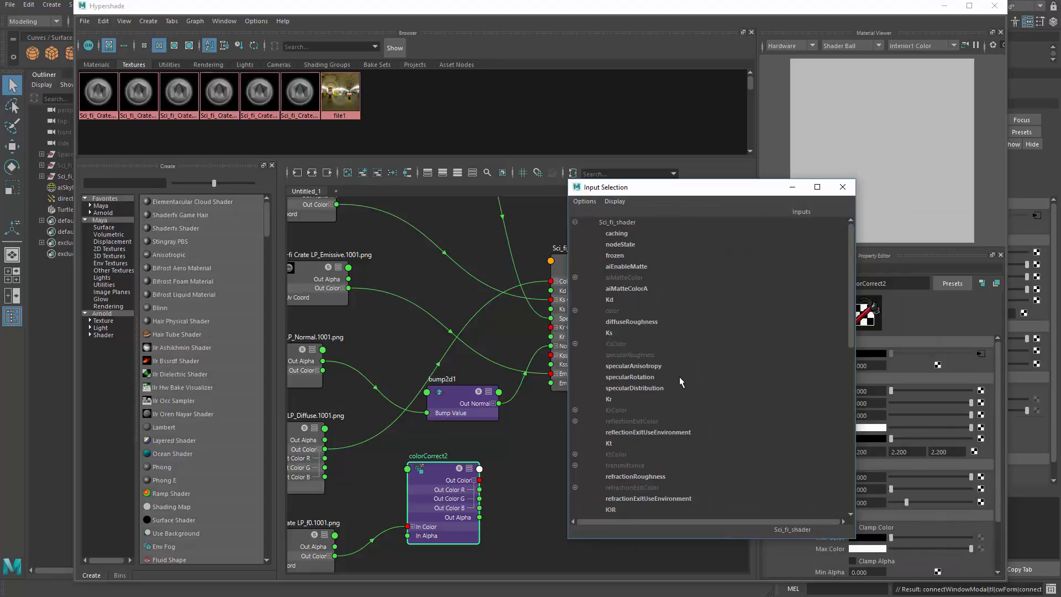
{"action": "scroll", "coordinate": [668, 370], "scroll_direction": "down", "scroll_amount": 5}
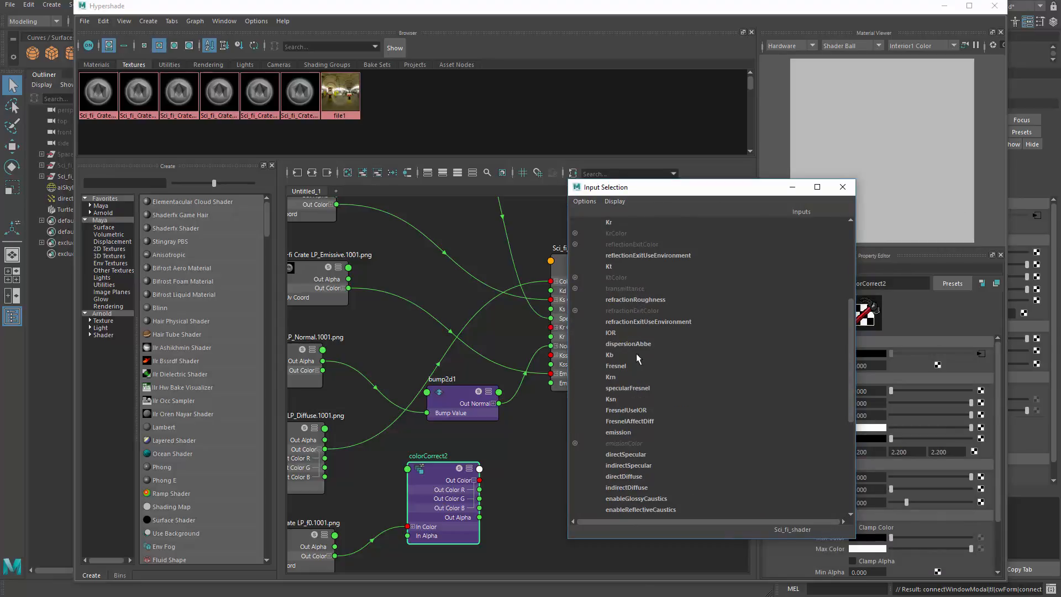
{"action": "left_click", "coordinate": [612, 399]}
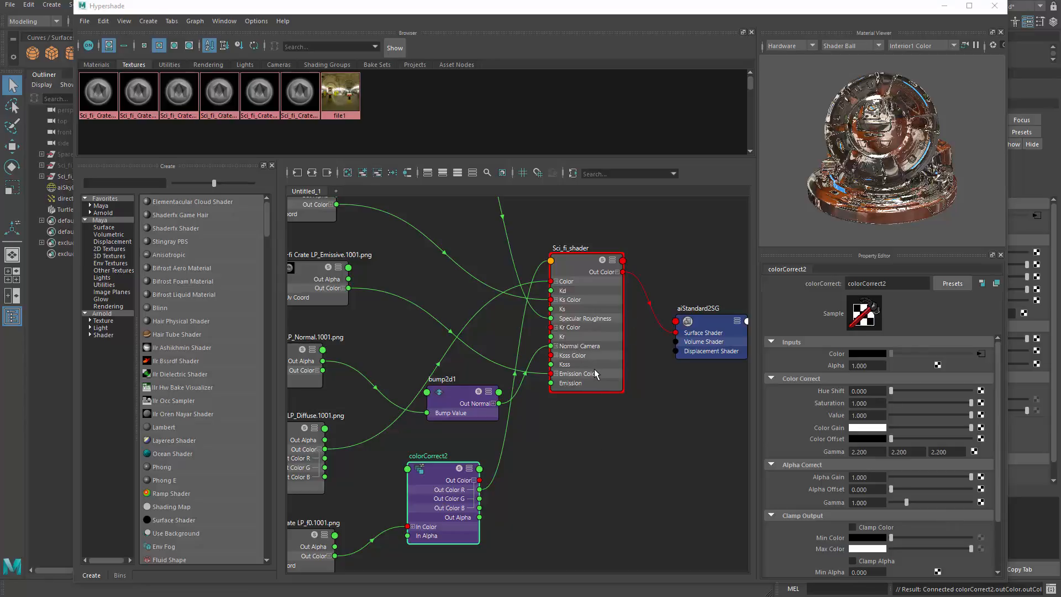
Tidy the shader graph by spacing out Sci_fi_shader, aiStandard2SG and both colorCorrect nodes, with connected attributes shown on all nodes
{"action": "key", "text": "a"}
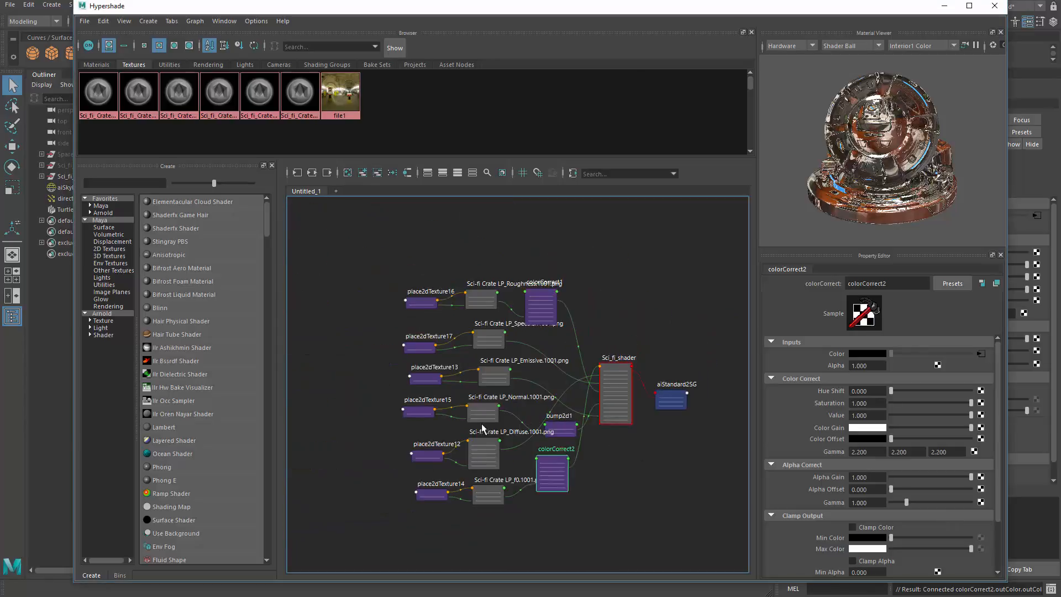
{"action": "key", "text": "2"}
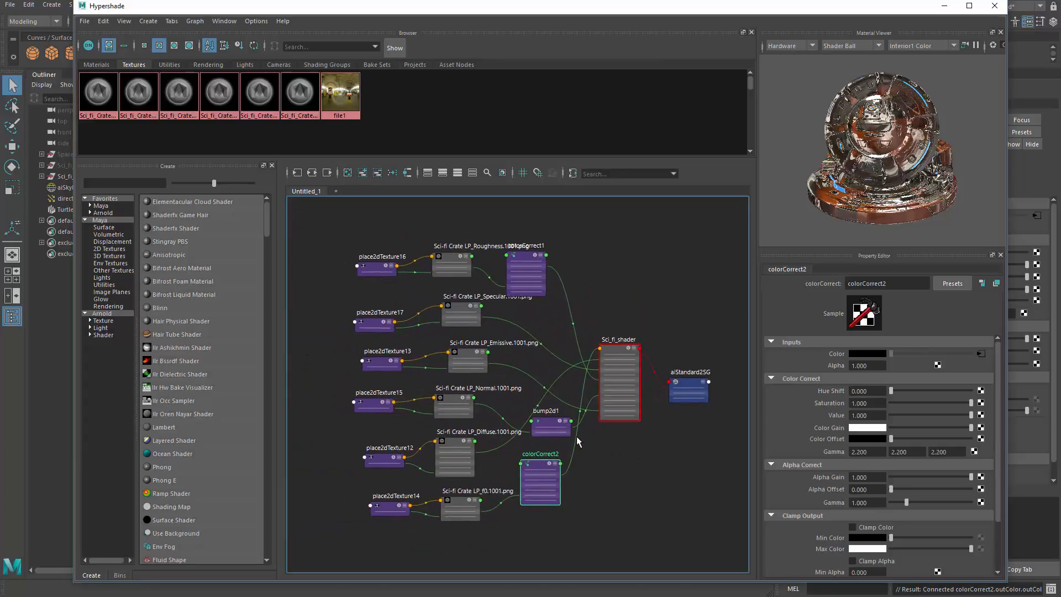
{"action": "left_click_drag", "start_coordinate": [625, 382], "coordinate": [635, 395]}
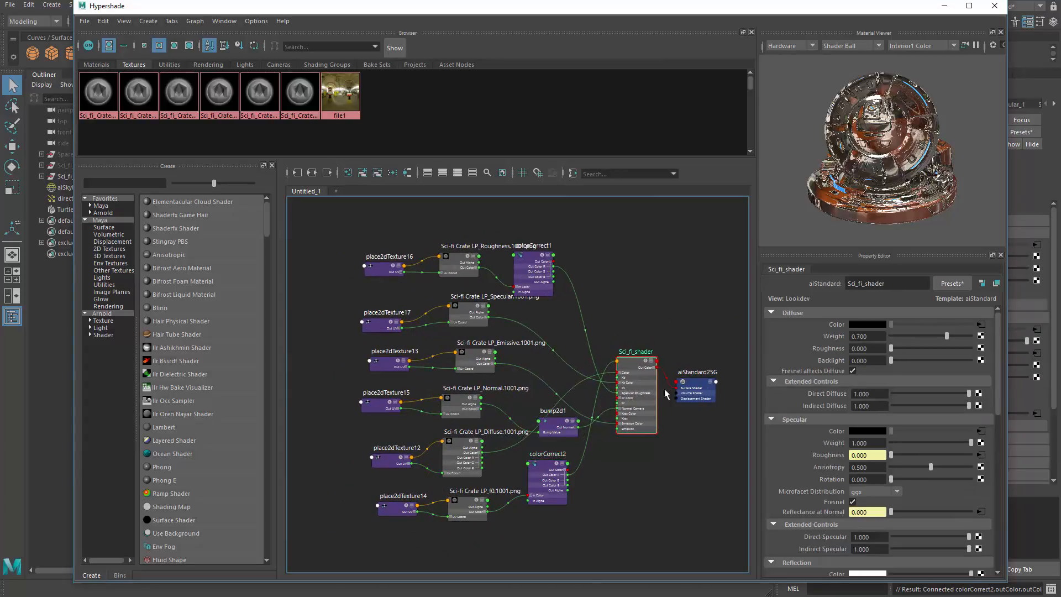
{"action": "left_click_drag", "start_coordinate": [701, 392], "coordinate": [708, 389]}
{"action": "left_click_drag", "start_coordinate": [636, 398], "coordinate": [640, 387]}
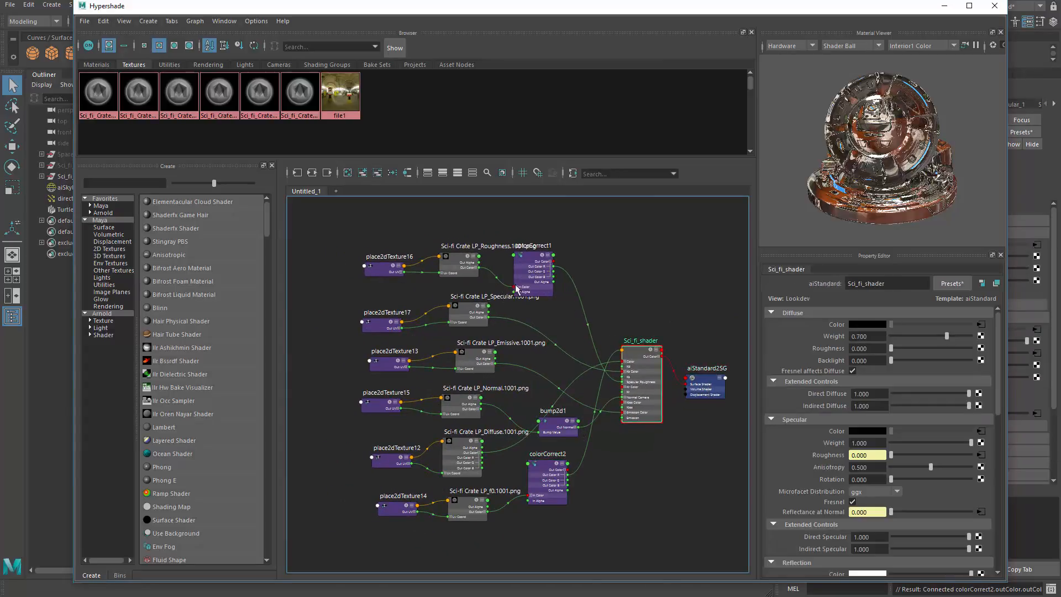
{"action": "left_click", "coordinate": [529, 272]}
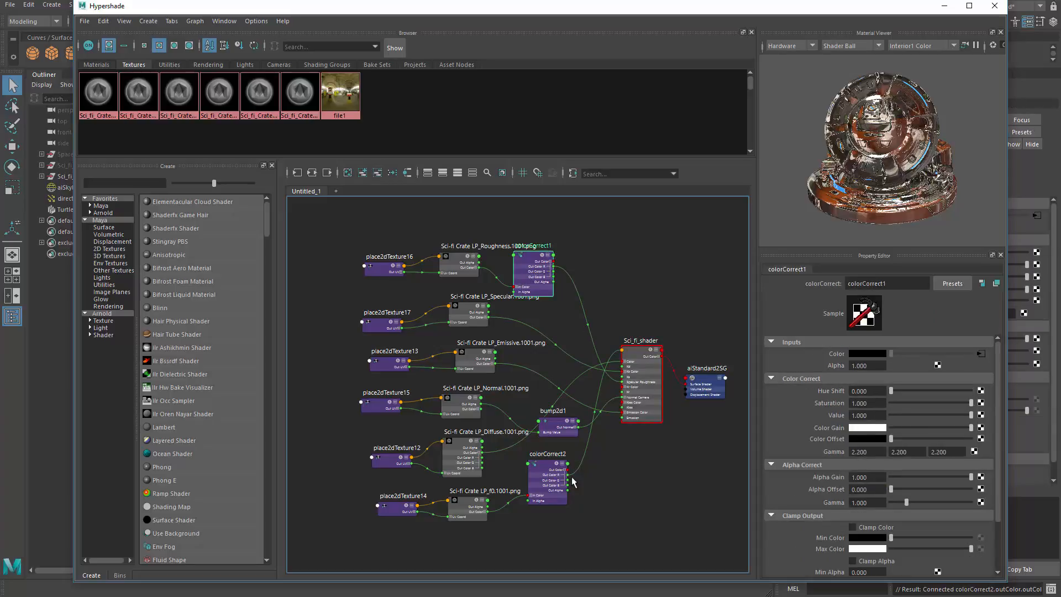
{"action": "left_click_drag", "start_coordinate": [538, 276], "coordinate": [565, 271]}
{"action": "left_click_drag", "start_coordinate": [560, 458], "coordinate": [595, 459]}
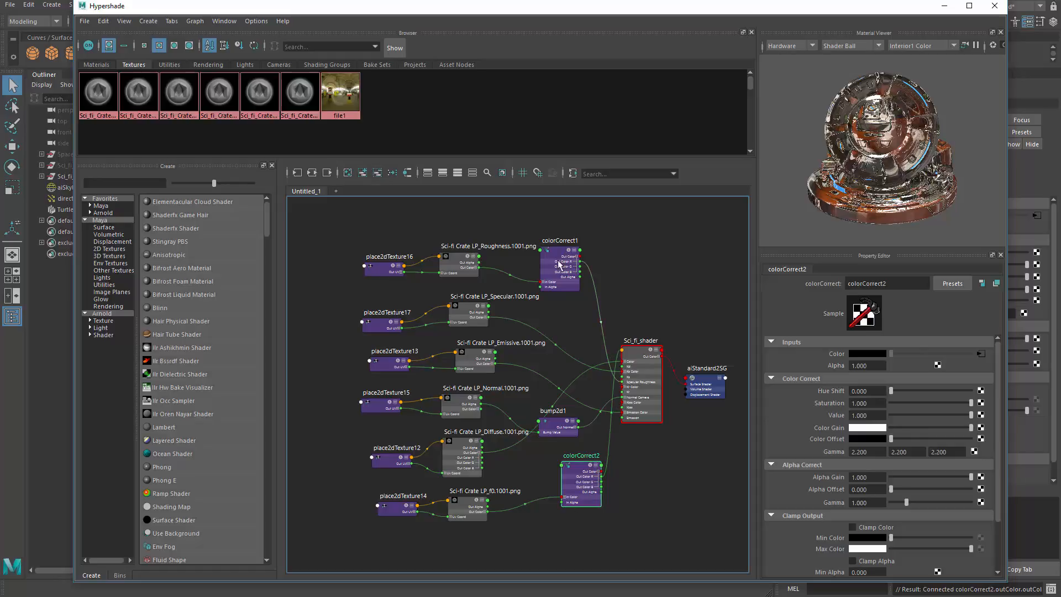
{"action": "left_click_drag", "start_coordinate": [557, 271], "coordinate": [560, 287]}
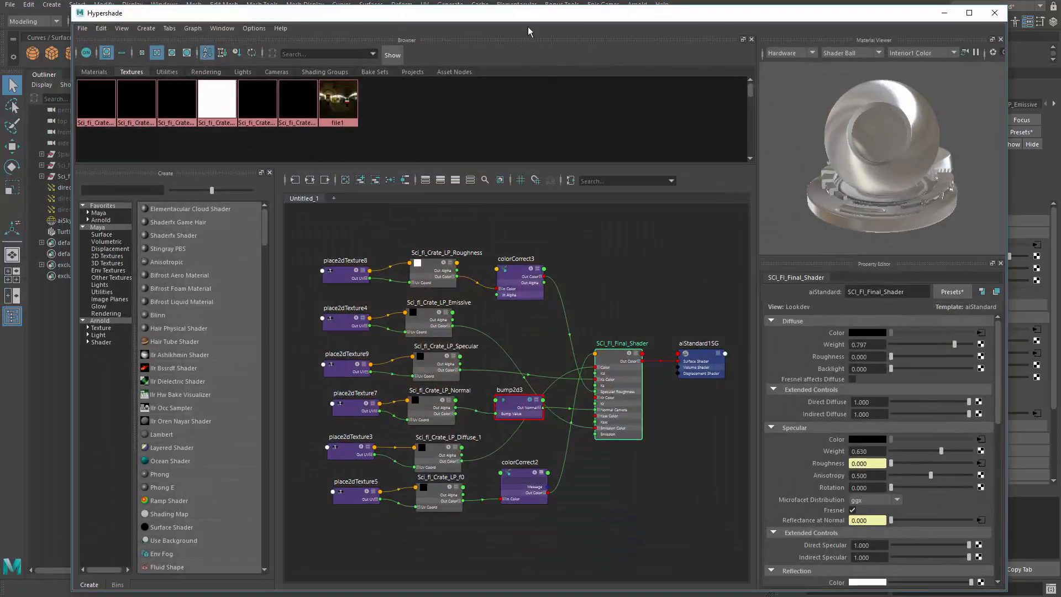
In the SCI_FI_Final_Shader graph, move the roughness texture beside colorCorrect3 and set that node's Color Correct Value to 0.126
{"action": "left_click_drag", "start_coordinate": [536, 20], "coordinate": [502, 15]}
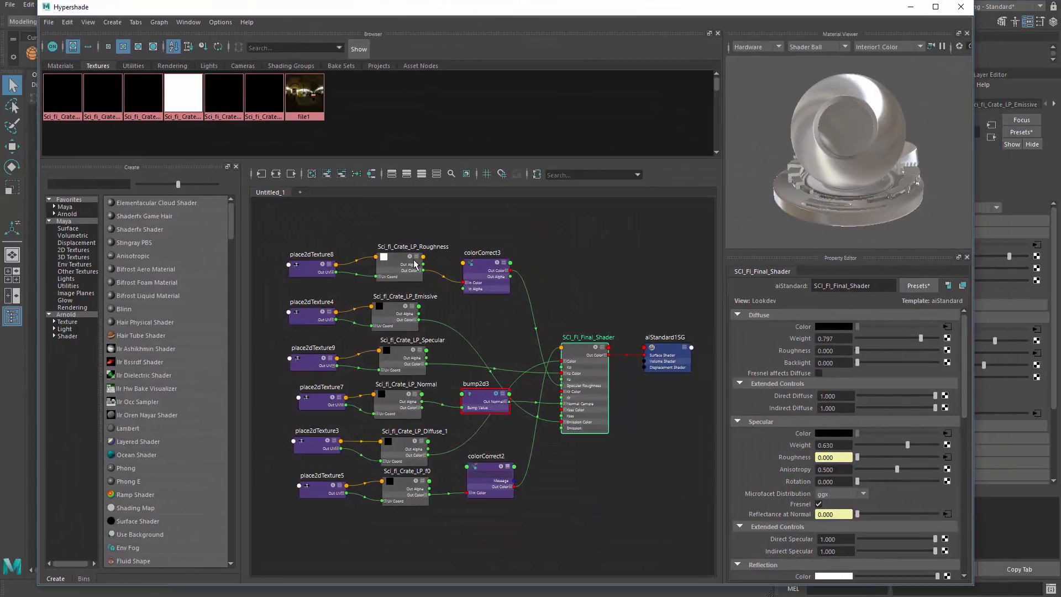
{"action": "left_click", "coordinate": [419, 241]}
{"action": "left_click_drag", "start_coordinate": [419, 241], "coordinate": [412, 254]}
{"action": "left_click", "coordinate": [501, 276]}
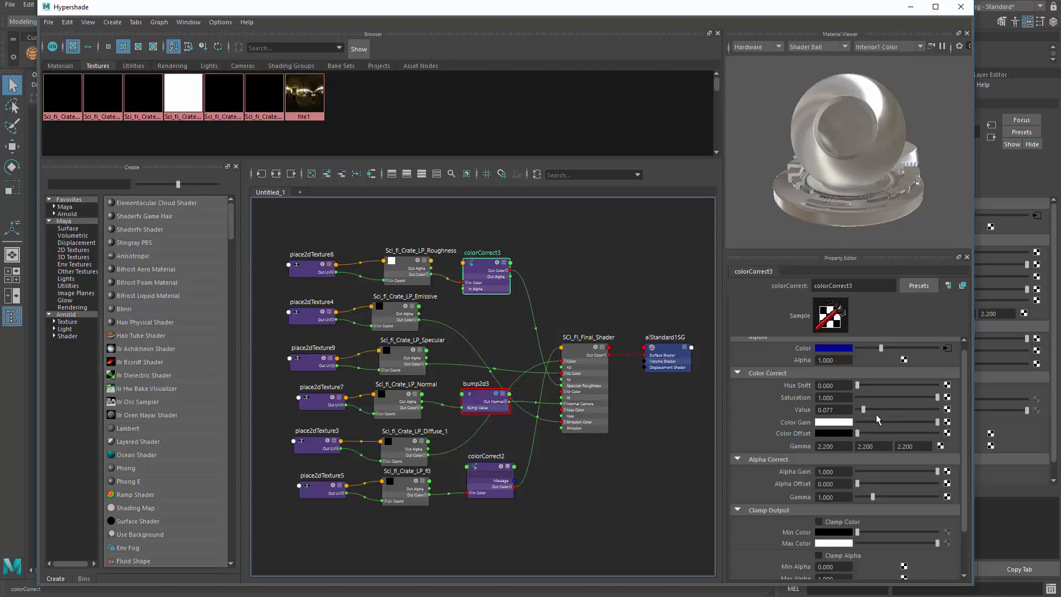
{"action": "left_click_drag", "start_coordinate": [863, 409], "coordinate": [868, 416]}
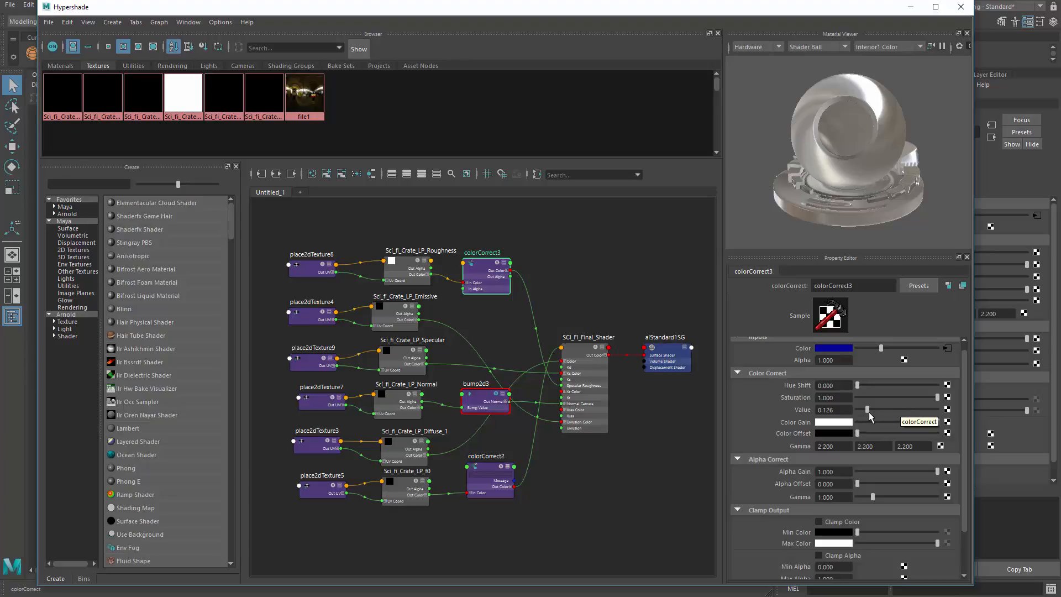
Review the f0 texture's colorCorrect2 settings and the specular and emission settings of SCI_FI_Final_Shader
{"action": "left_click", "coordinate": [420, 499]}
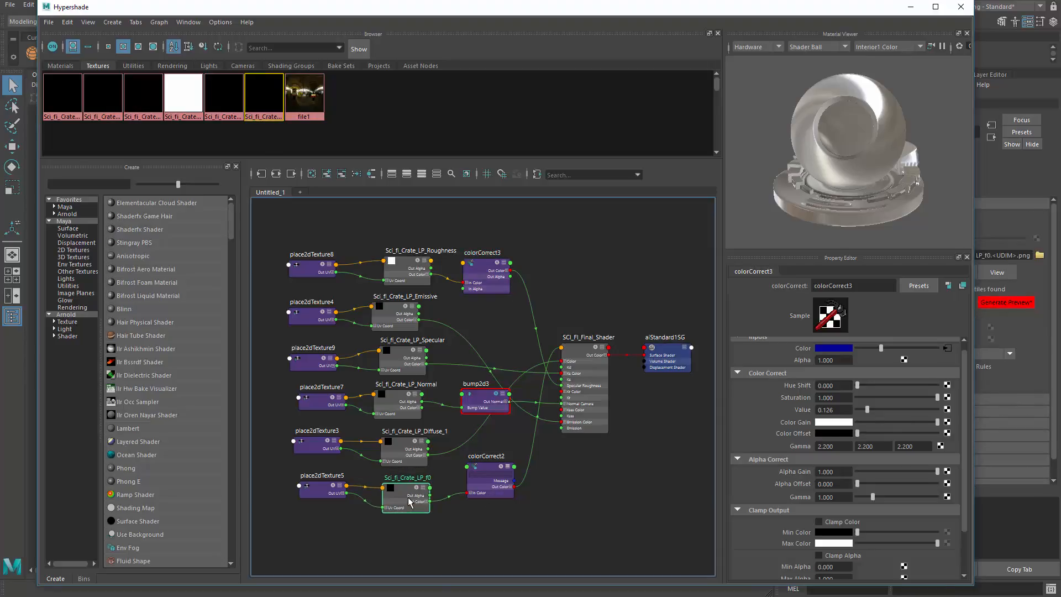
{"action": "left_click", "coordinate": [507, 487]}
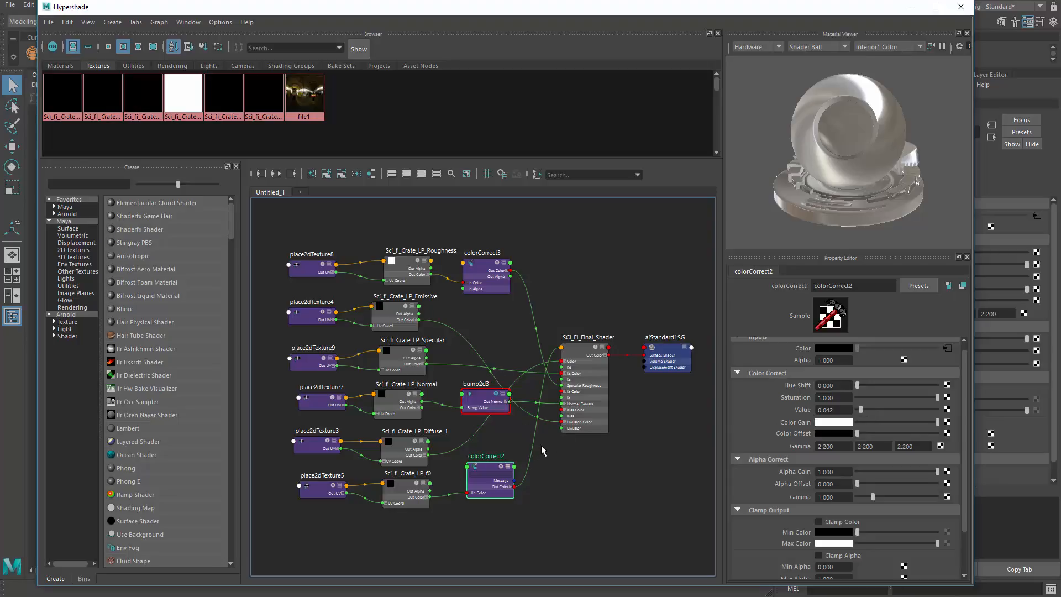
{"action": "left_click", "coordinate": [585, 379]}
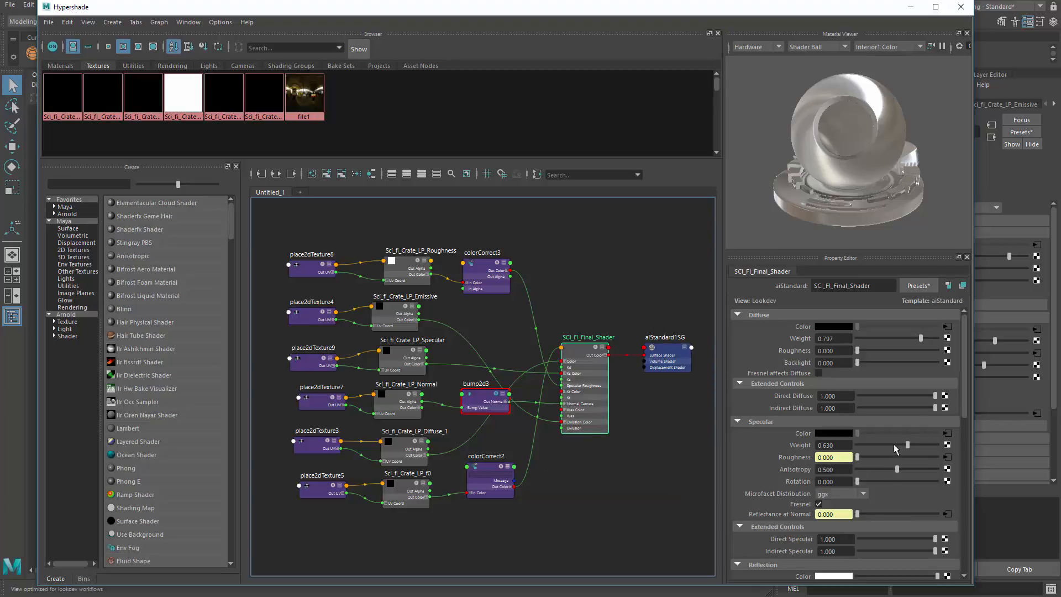
{"action": "left_click_drag", "start_coordinate": [965, 373], "coordinate": [965, 511]}
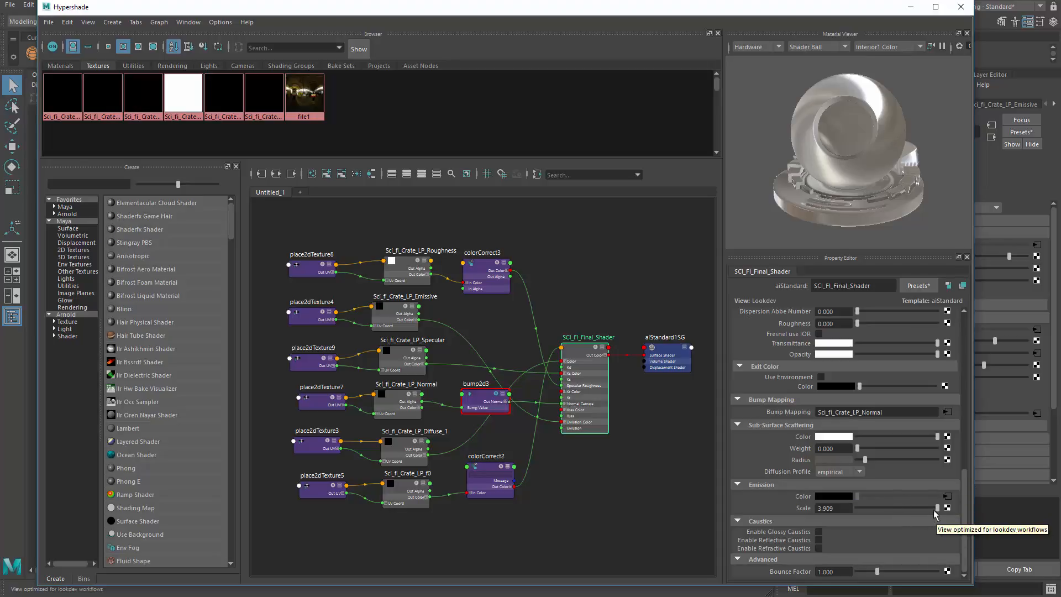
Minimize Hypershade and the Arnold render view, and select directionalLight1 in the scene to inspect its Arnold light settings
{"action": "left_click", "coordinate": [912, 8]}
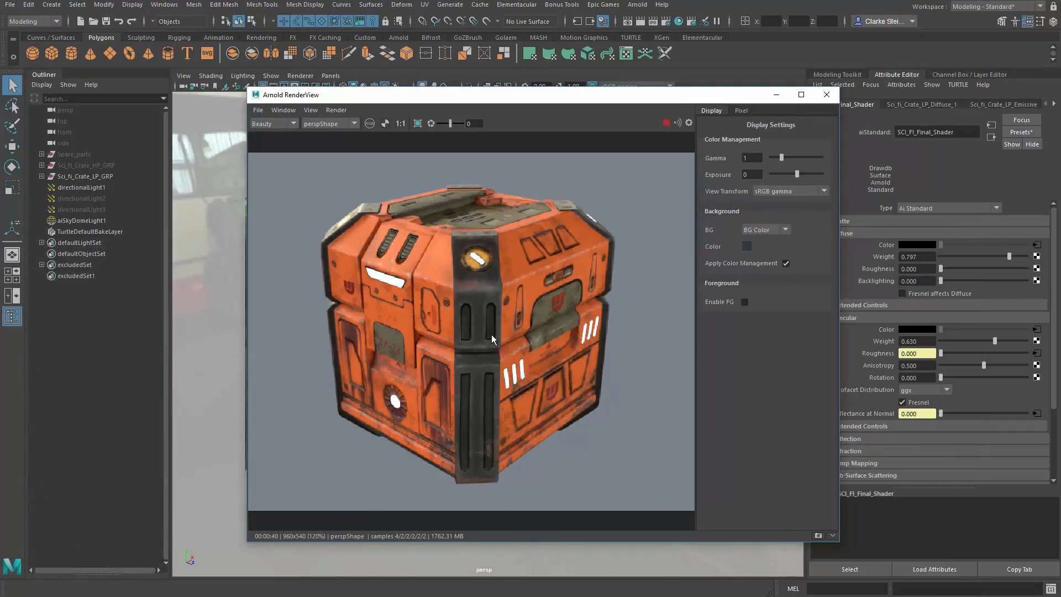
{"action": "left_click", "coordinate": [779, 97]}
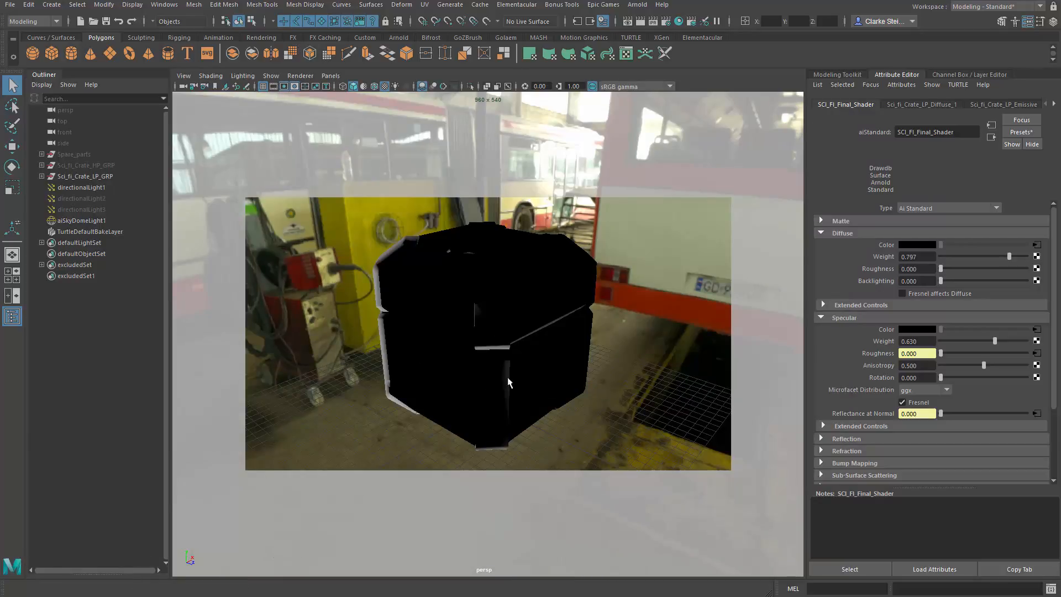
{"action": "right_click_drag", "start_coordinate": [573, 382], "coordinate": [474, 360], "text": "alt"}
{"action": "left_click_drag", "start_coordinate": [474, 361], "coordinate": [608, 261], "text": "alt"}
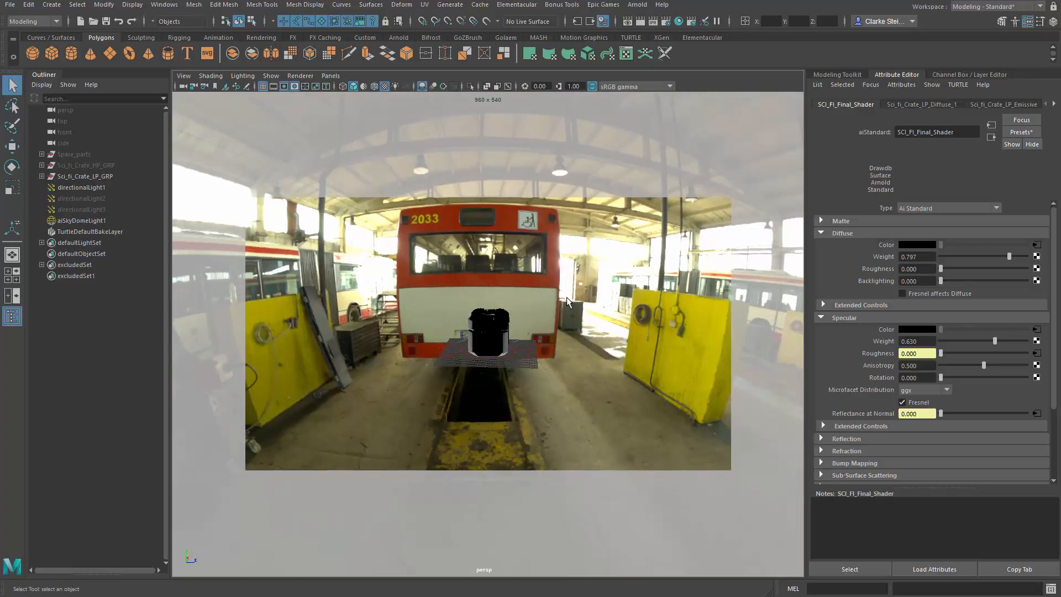
{"action": "left_click_drag", "start_coordinate": [550, 329], "coordinate": [544, 352], "text": "alt"}
{"action": "left_click", "coordinate": [379, 338]}
{"action": "left_click_drag", "start_coordinate": [730, 328], "coordinate": [795, 324], "text": "alt"}
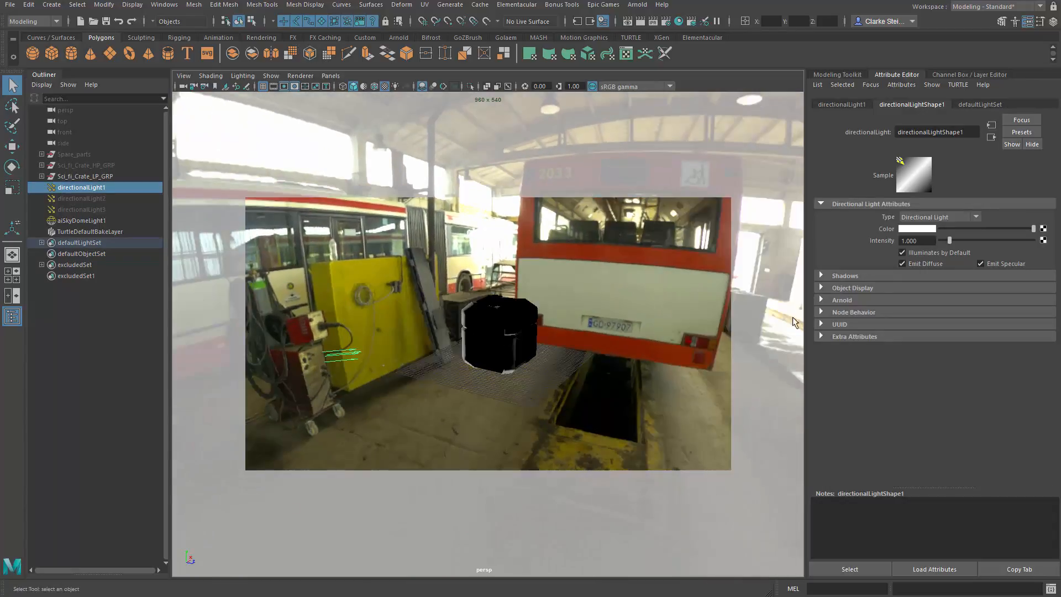
{"action": "left_click", "coordinate": [822, 299]}
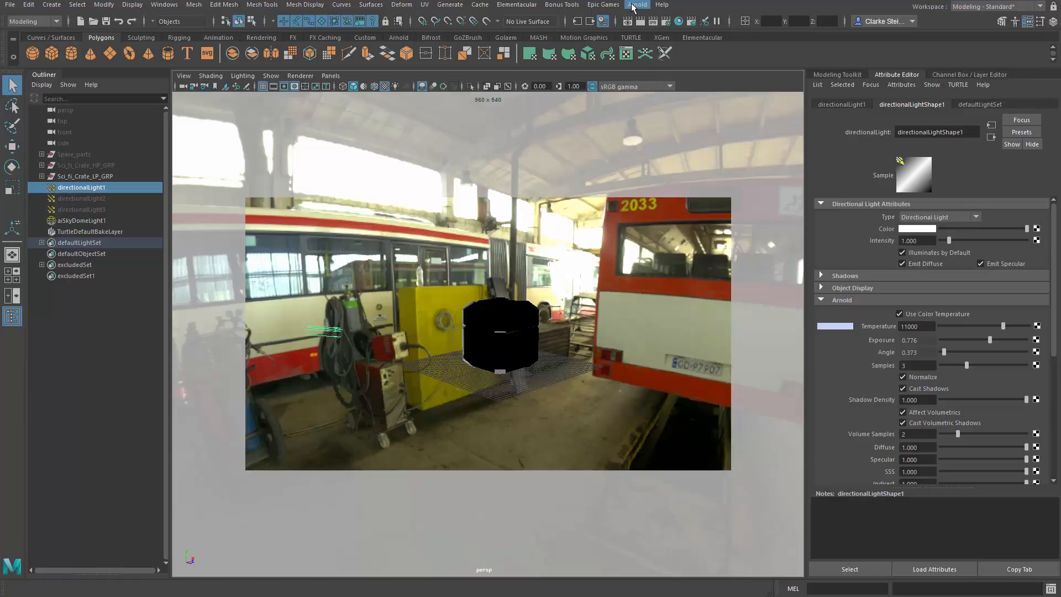
Set the render settings' image size preset to 2k_Square and close the settings
{"action": "left_click", "coordinate": [666, 21]}
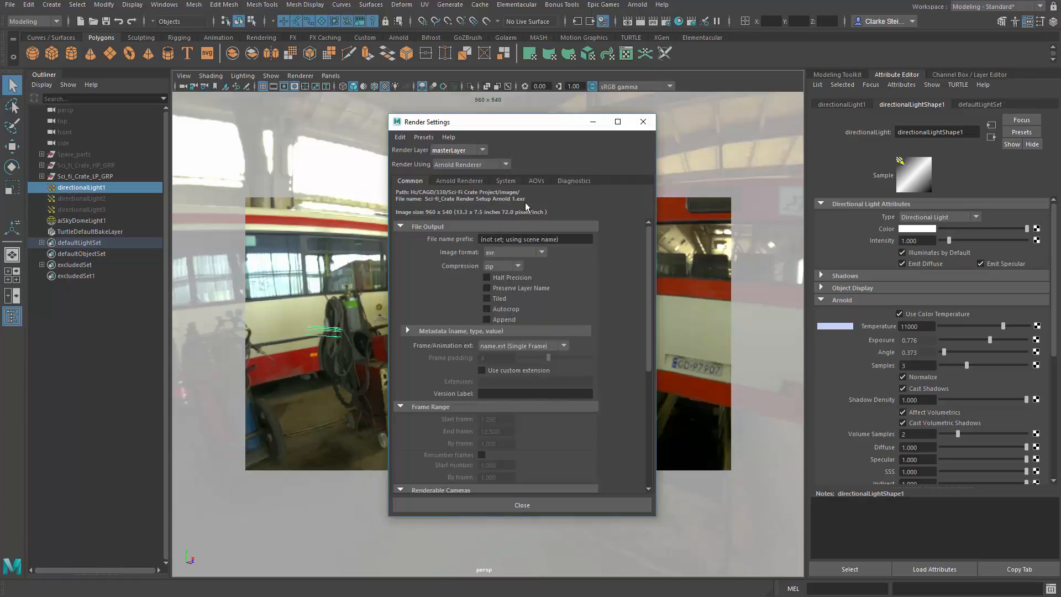
{"action": "scroll", "coordinate": [558, 314], "scroll_direction": "down", "scroll_amount": 6}
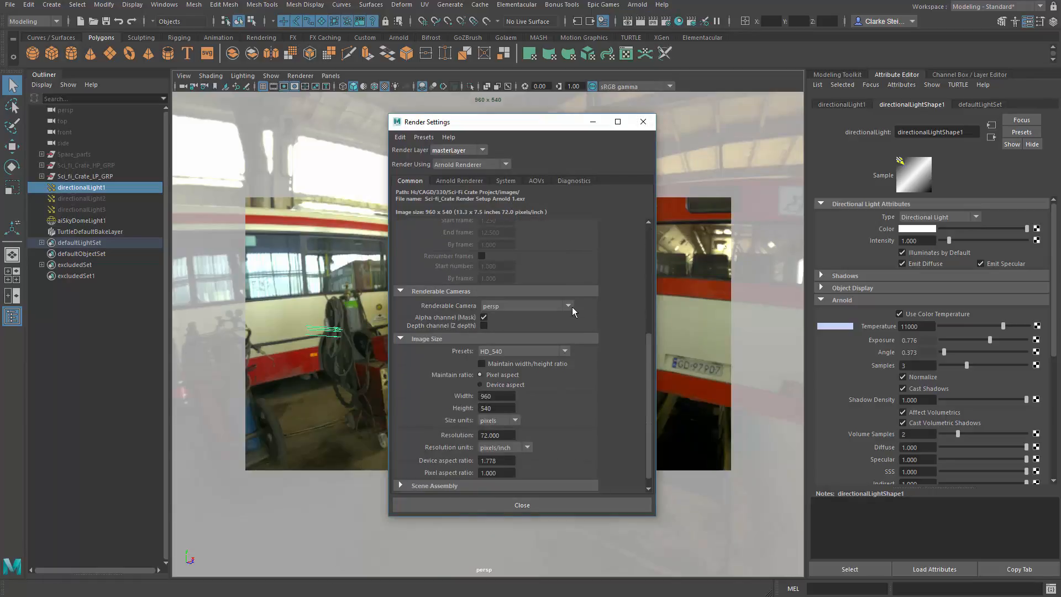
{"action": "scroll", "coordinate": [575, 311], "scroll_direction": "down", "scroll_amount": 1}
{"action": "left_click", "coordinate": [525, 338]}
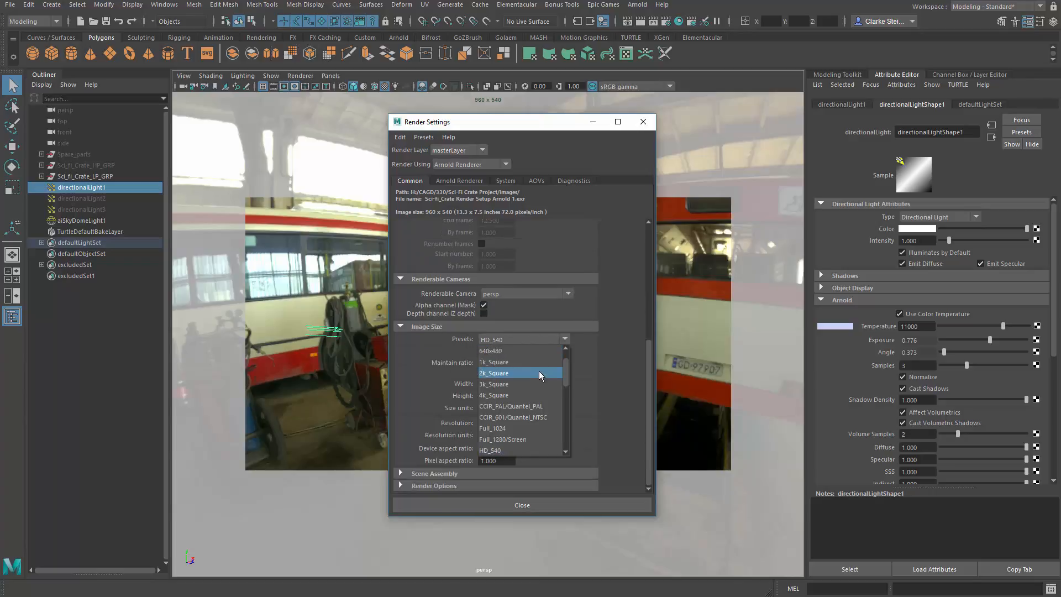
{"action": "left_click", "coordinate": [510, 378]}
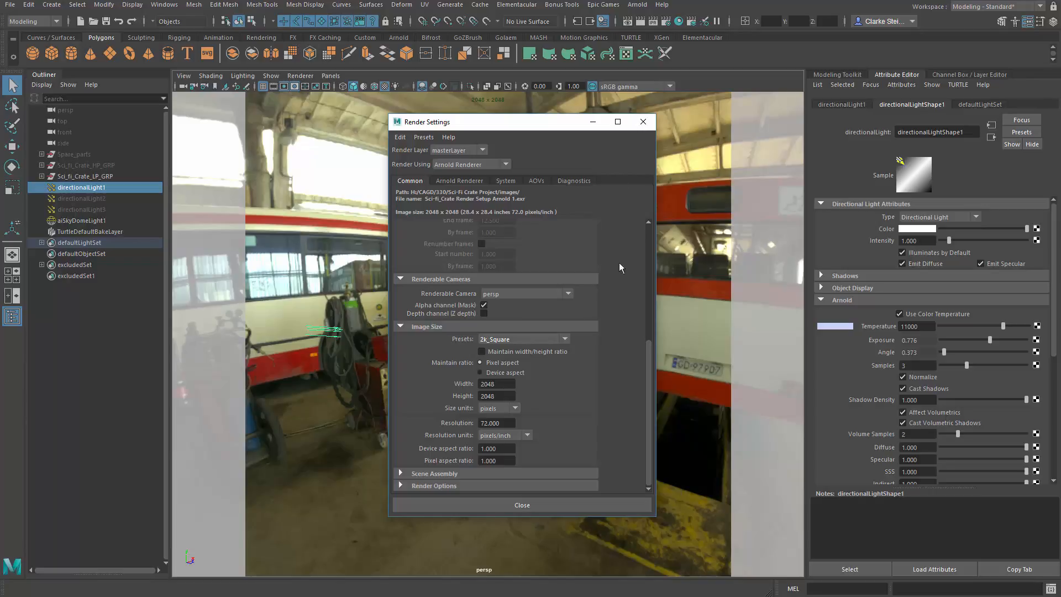
{"action": "left_click", "coordinate": [644, 122]}
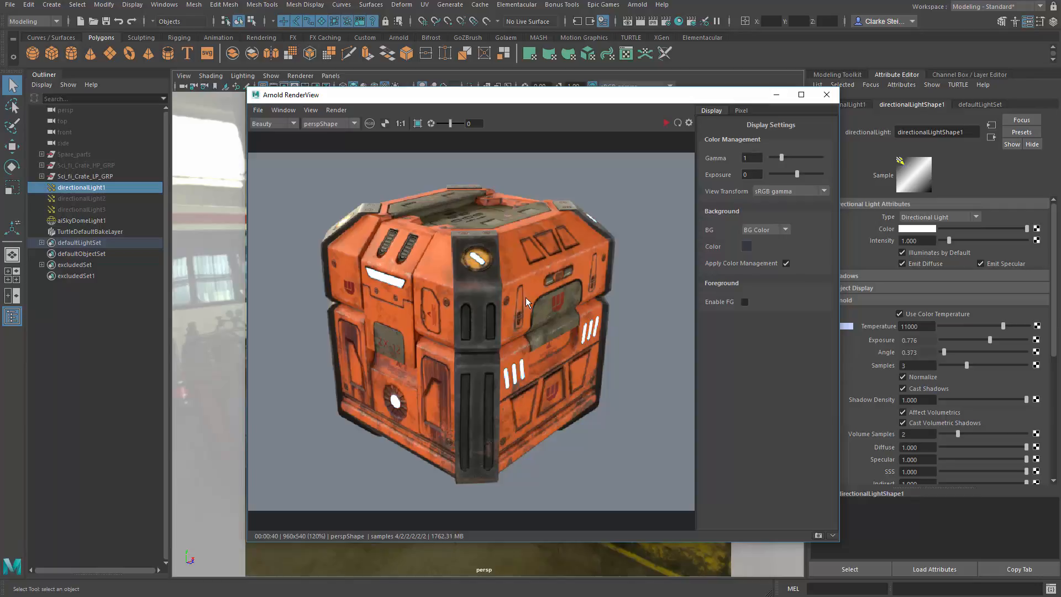
Show the finished crate render at 1:1 scale in the Arnold render view
{"action": "left_click", "coordinate": [402, 124]}
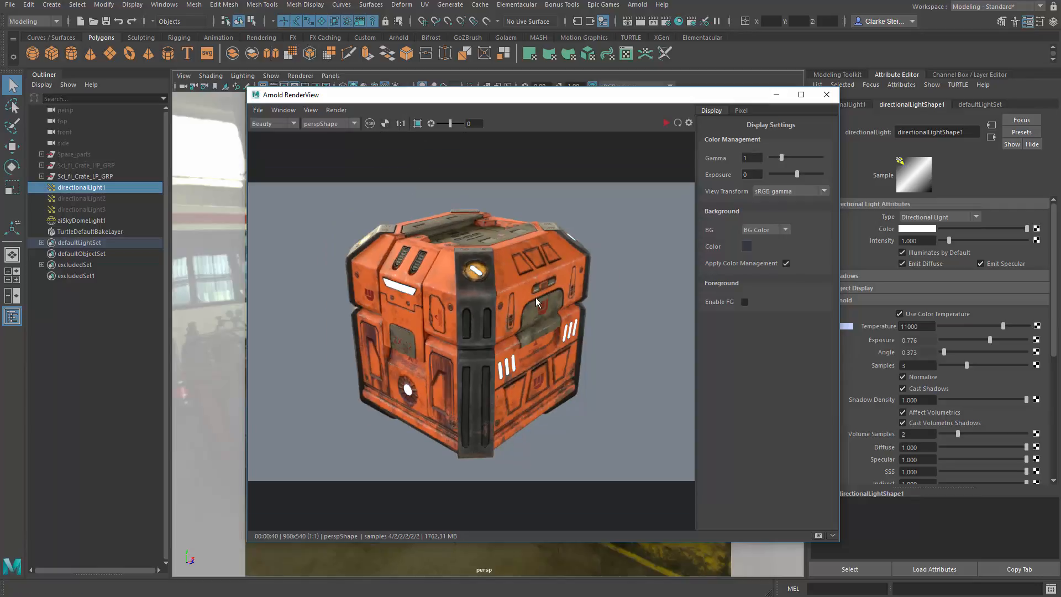